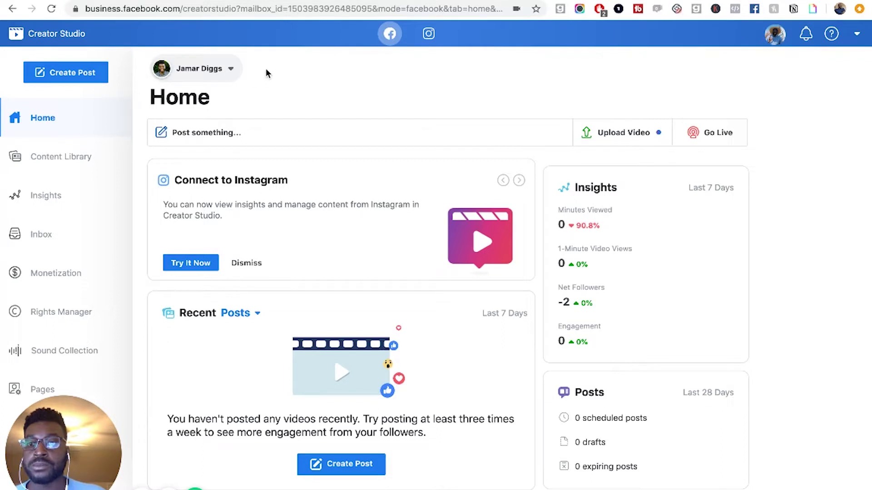
# Keep the current Page and open the Content Library's Posts list.
pyautogui.click(229, 71)
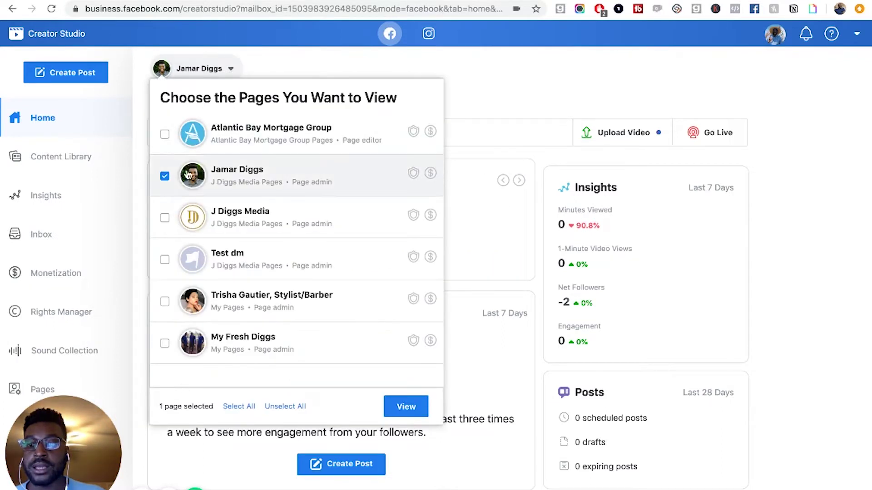
pyautogui.click(231, 72)
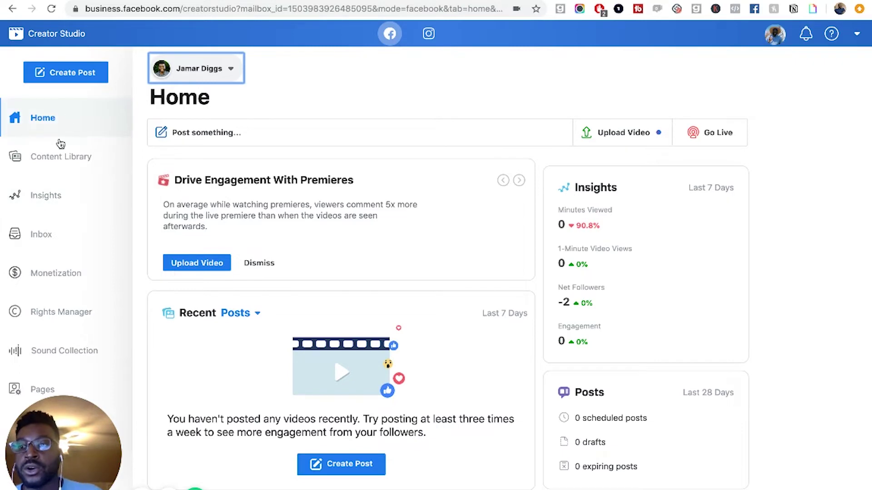
pyautogui.click(55, 161)
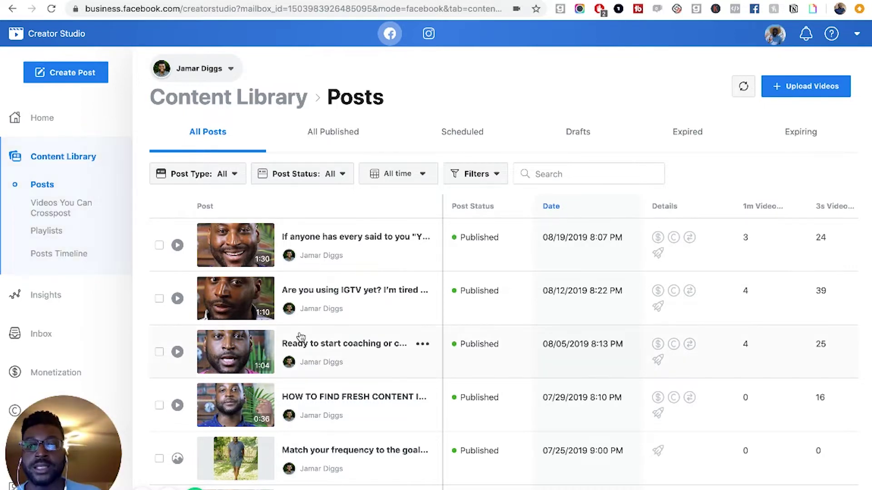
# Scroll the posts table and leave the Post Type filter showing all posts.
pyautogui.scroll(-1, 329, 404)
pyautogui.scroll(-3, 329, 404)
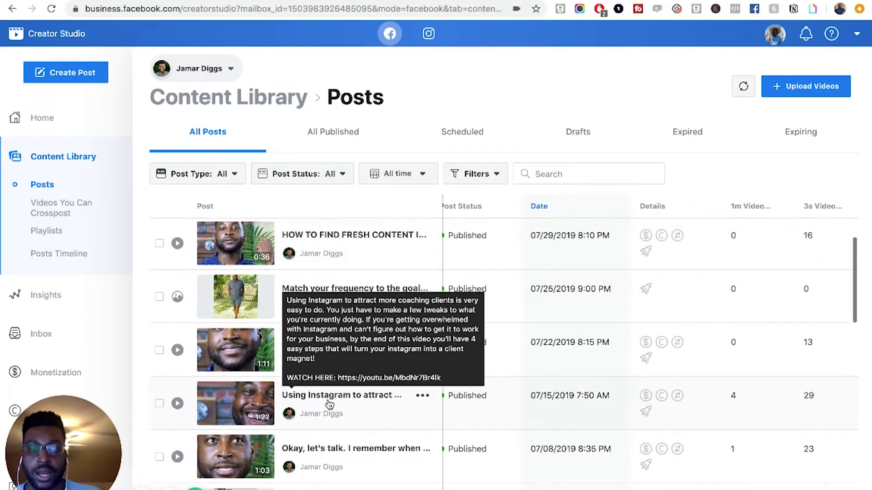
pyautogui.scroll(3, 329, 404)
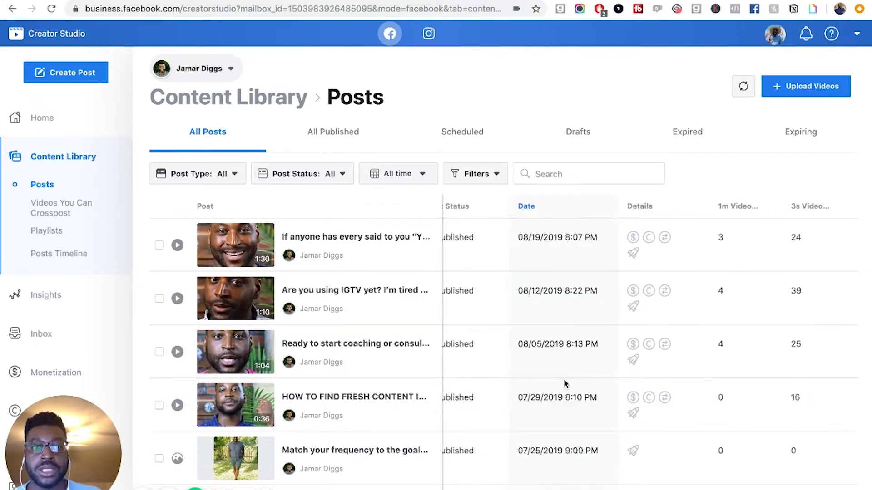
pyautogui.scroll(-1, 377, 408)
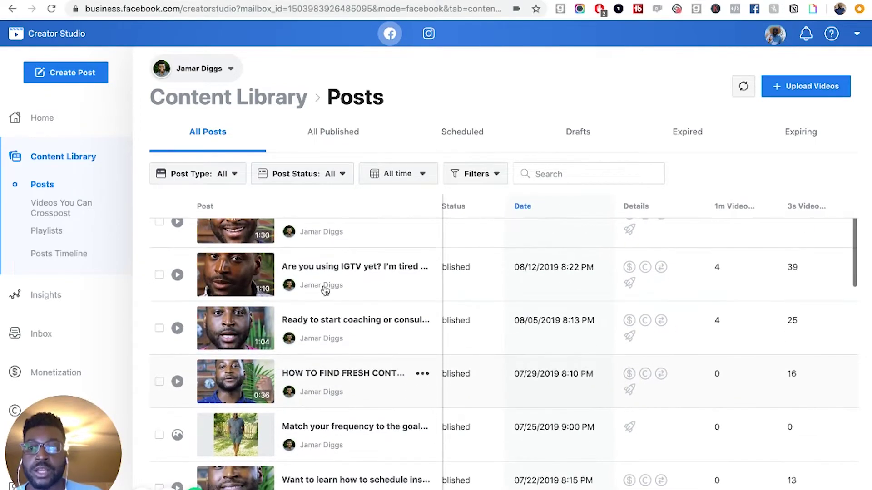
pyautogui.click(232, 177)
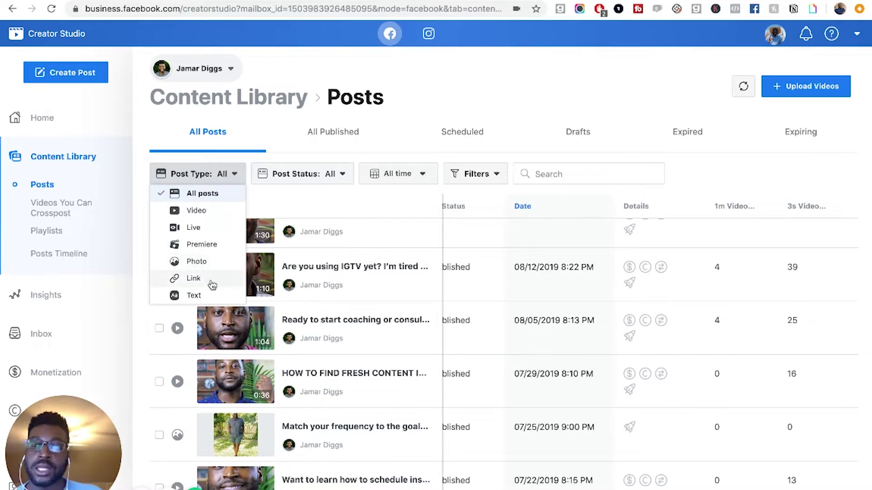
pyautogui.click(228, 175)
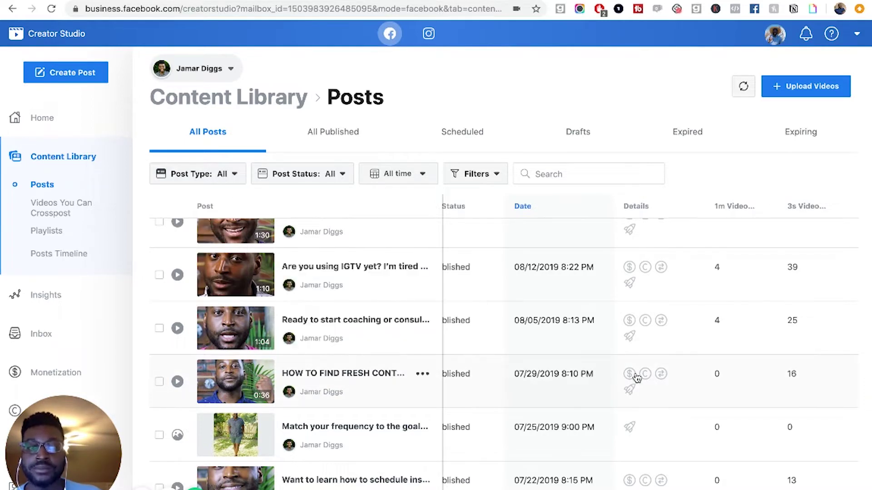
# Scroll across and through the posts table to review status, dates and view counts.
pyautogui.hscroll(3, 585, 377)
pyautogui.scroll(1, 586, 377)
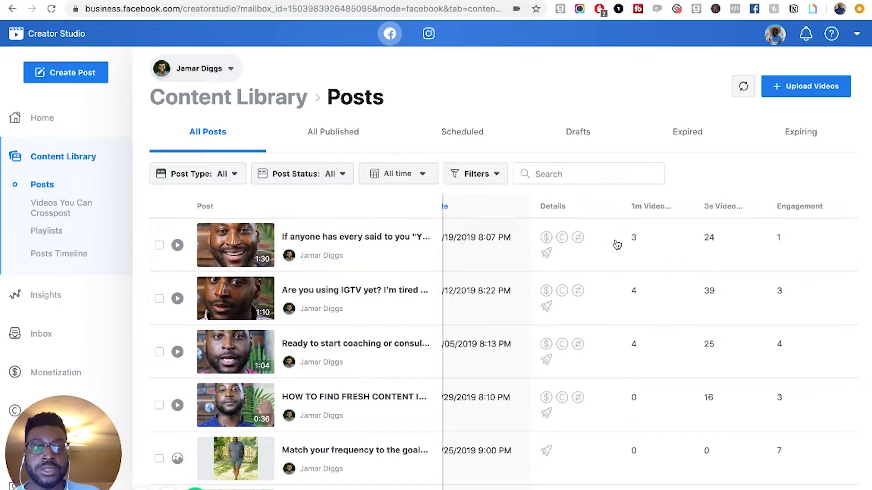
pyautogui.moveTo(641, 210)
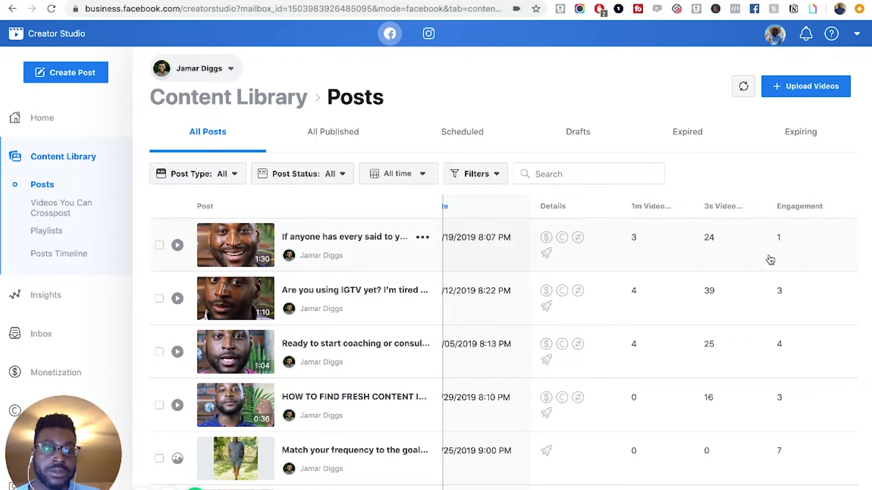
pyautogui.scroll(-6, 784, 342)
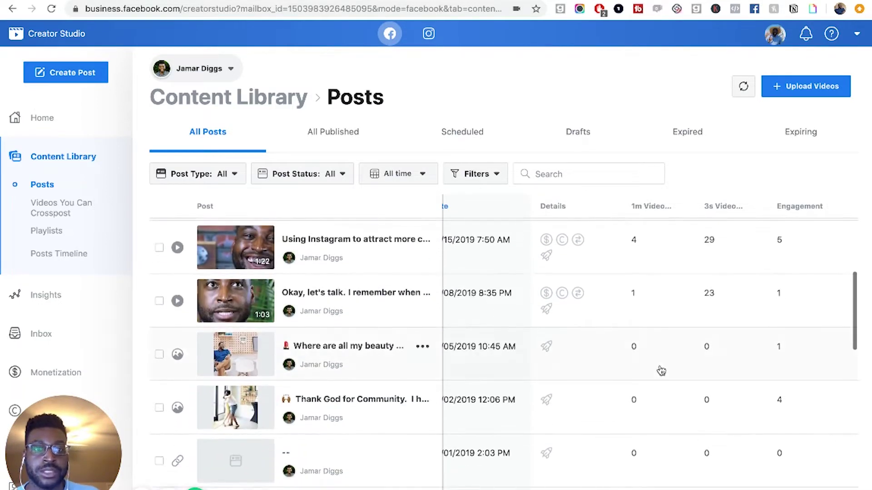
pyautogui.scroll(-15, 662, 371)
pyautogui.scroll(10, 661, 370)
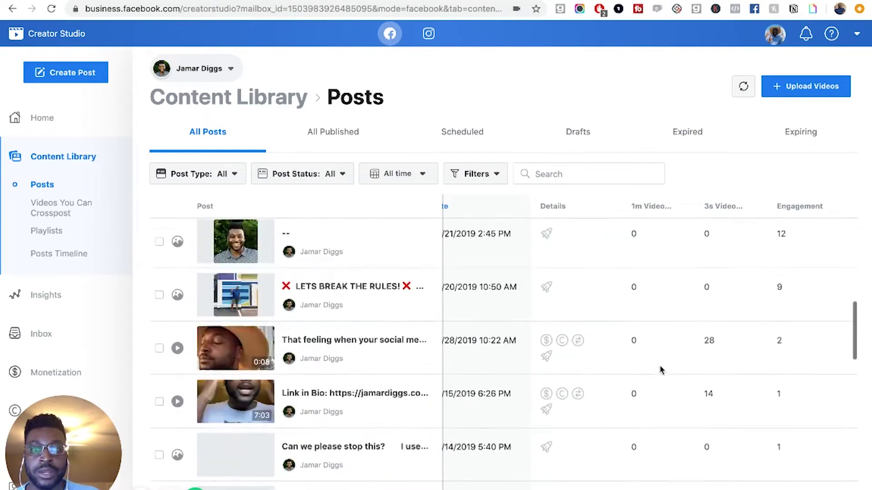
pyautogui.scroll(5, 661, 370)
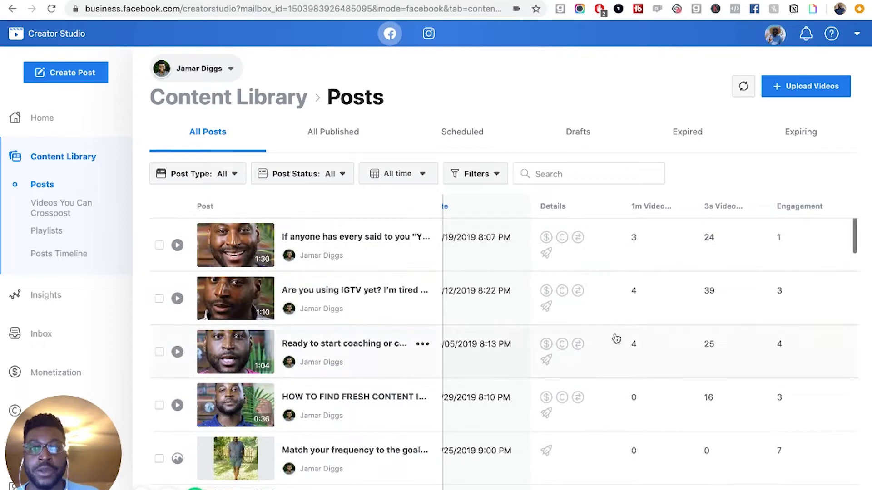
pyautogui.click(335, 142)
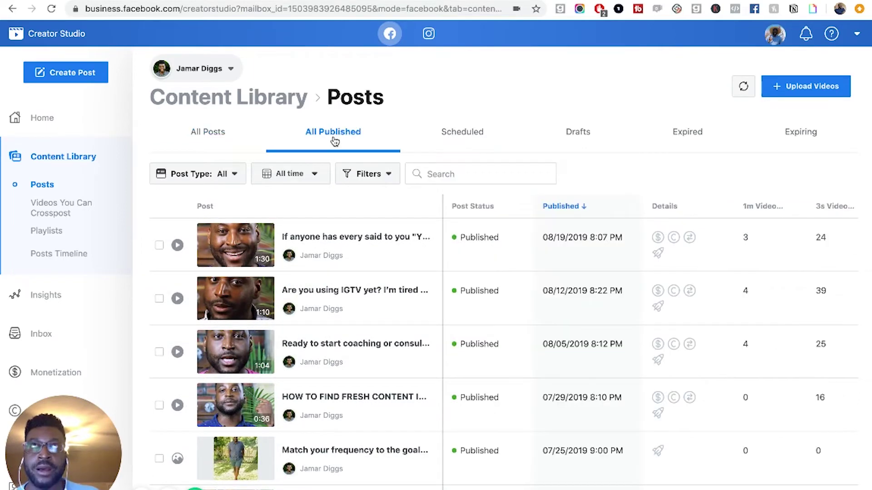
pyautogui.click(470, 142)
pyautogui.click(580, 148)
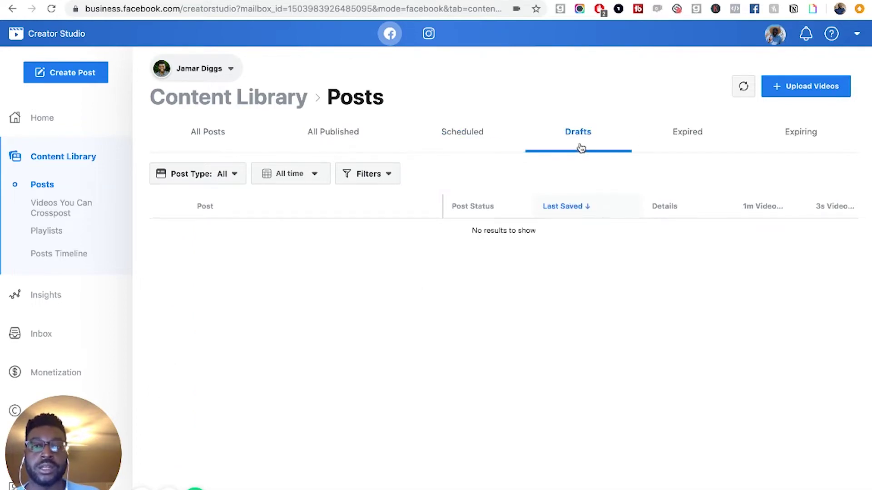
pyautogui.click(688, 141)
pyautogui.click(778, 149)
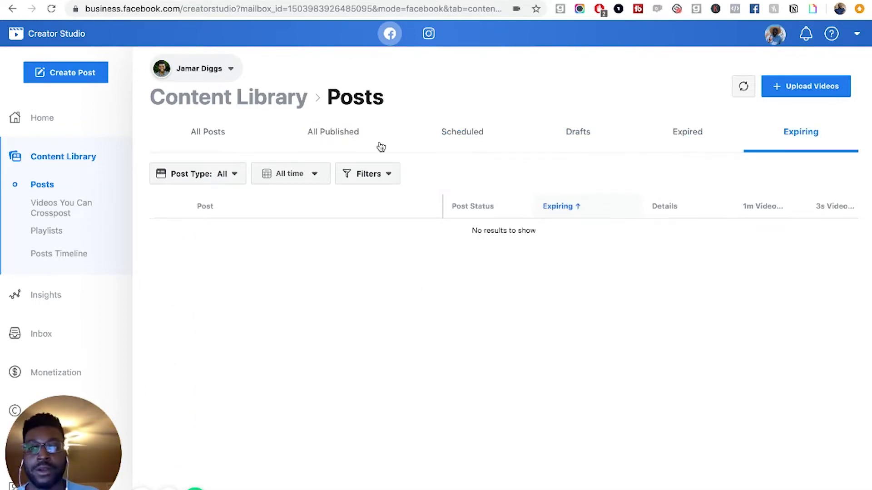
pyautogui.click(195, 133)
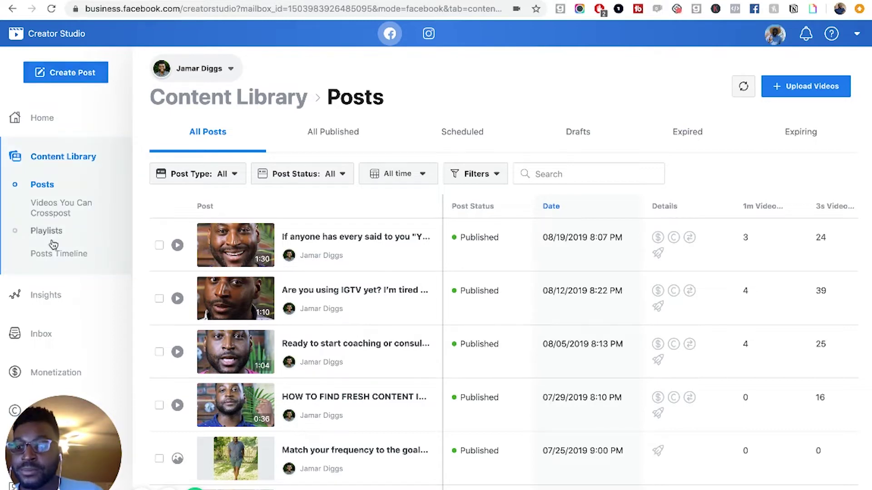
pyautogui.click(56, 260)
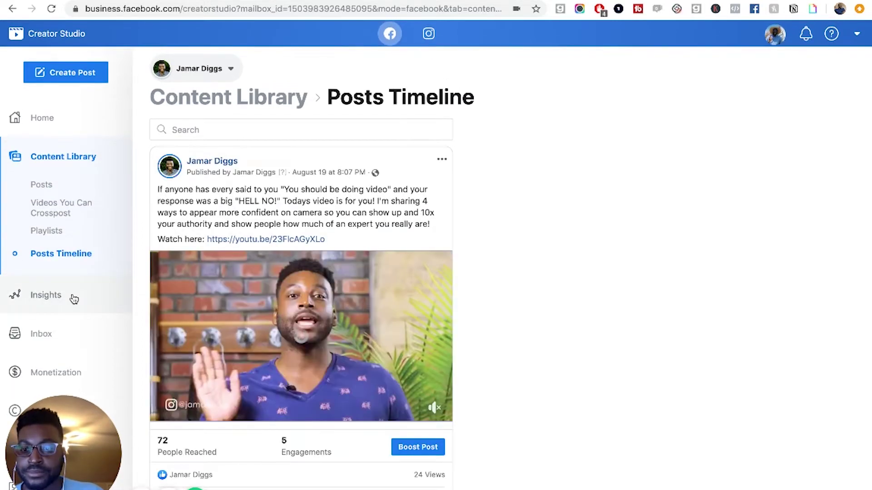
# Scroll the Posts Timeline to review the August 19 video's reach, engagements and views.
pyautogui.scroll(-7, 265, 336)
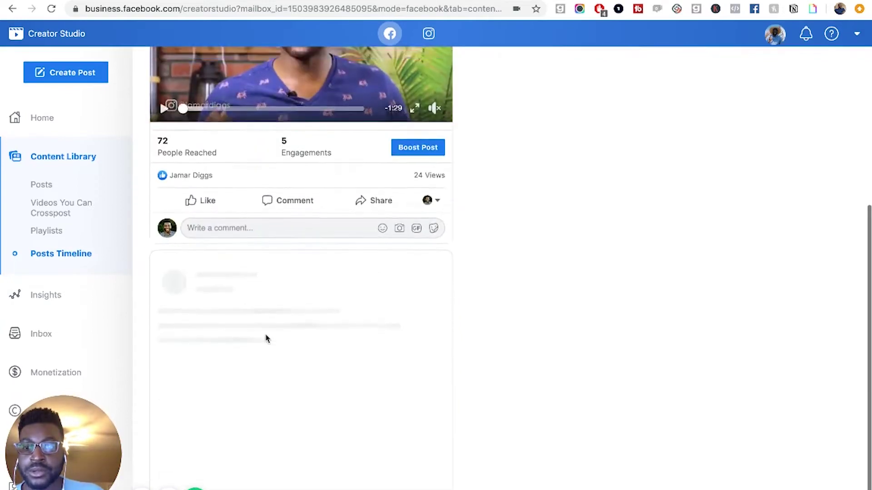
pyautogui.scroll(7, 266, 338)
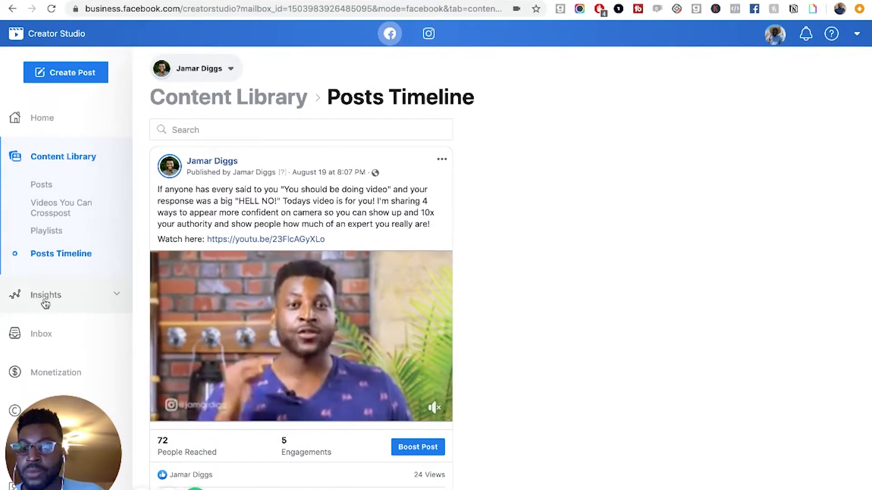
pyautogui.scroll(-2, 239, 364)
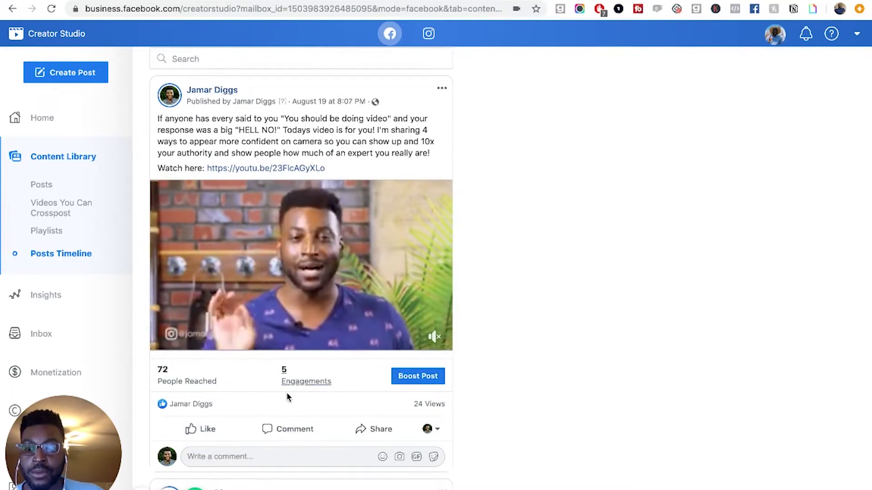
pyautogui.scroll(-5, 287, 397)
pyautogui.scroll(8, 236, 261)
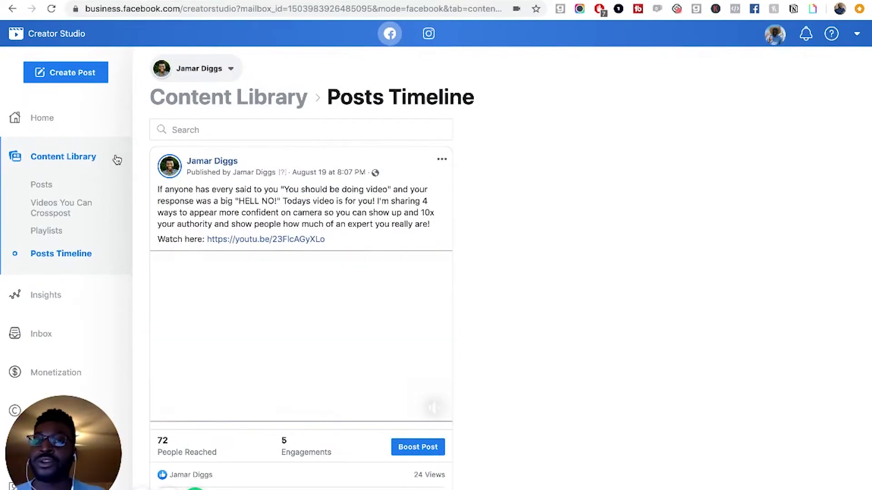
pyautogui.scroll(-3, 74, 282)
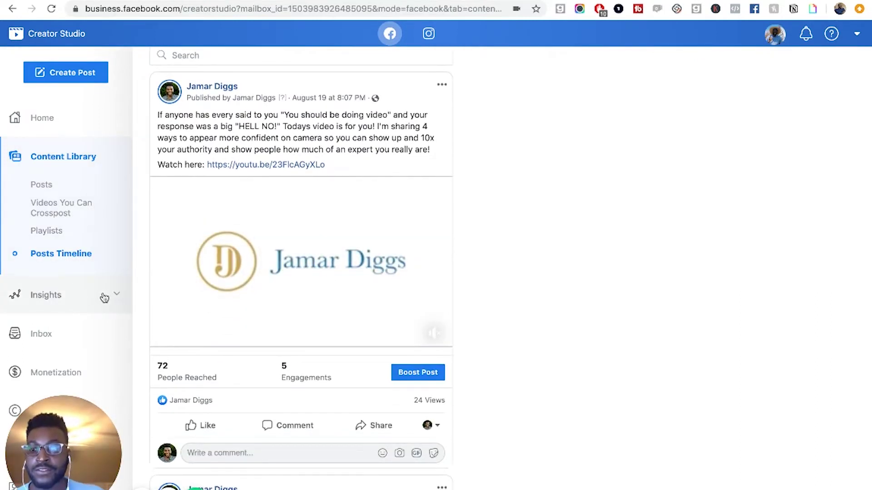
# Open the Insights Performance overview and scroll through its charts.
pyautogui.click(86, 302)
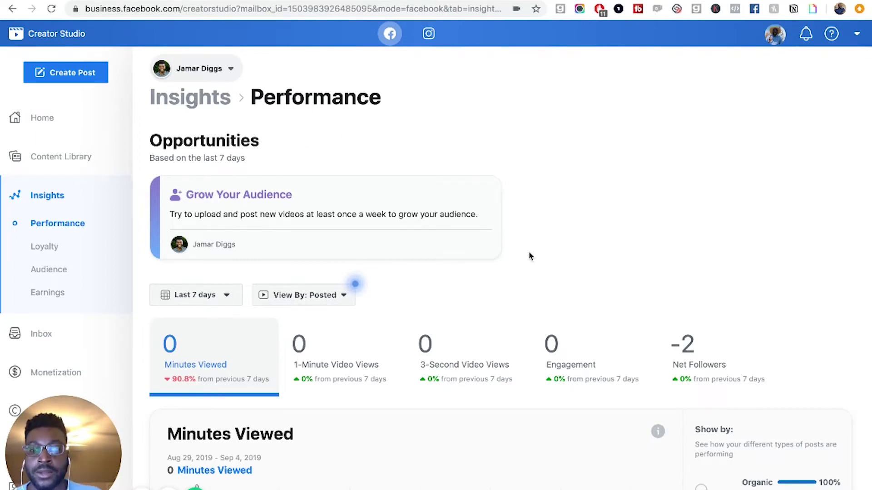
pyautogui.scroll(-1, 530, 257)
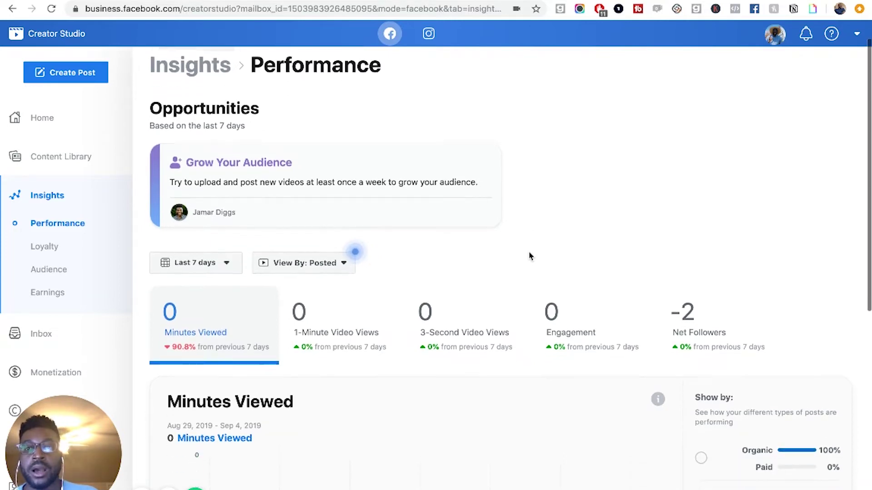
pyautogui.scroll(-6, 530, 257)
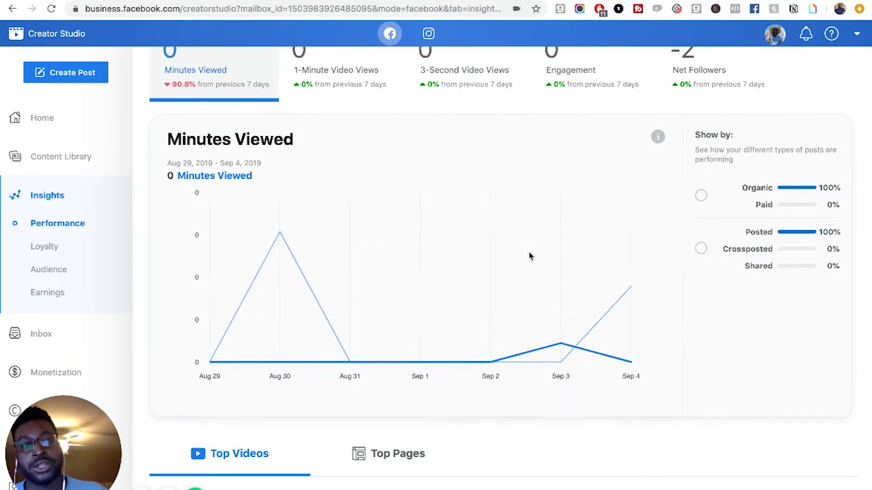
pyautogui.scroll(4, 530, 256)
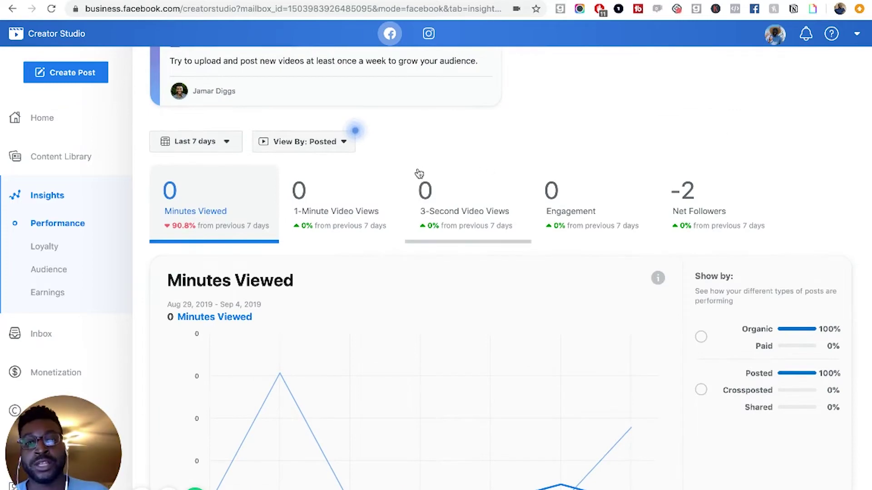
pyautogui.moveTo(395, 354)
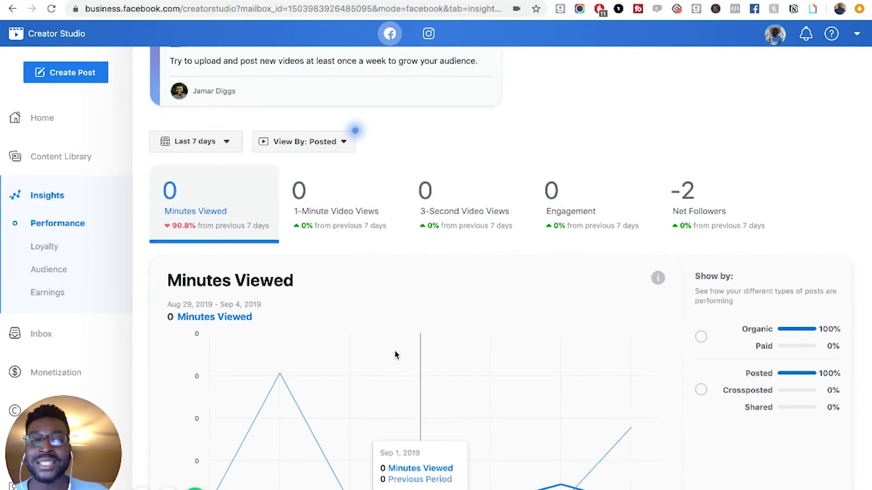
pyautogui.scroll(-2, 395, 354)
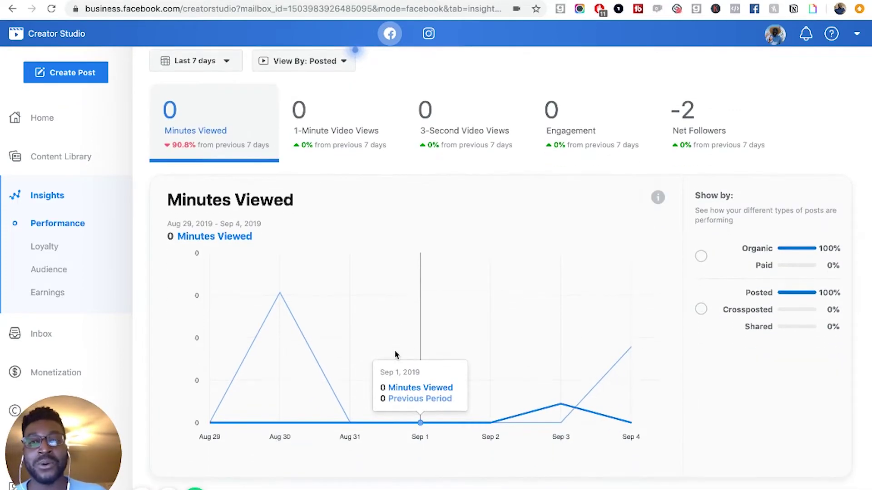
pyautogui.scroll(-1, 395, 355)
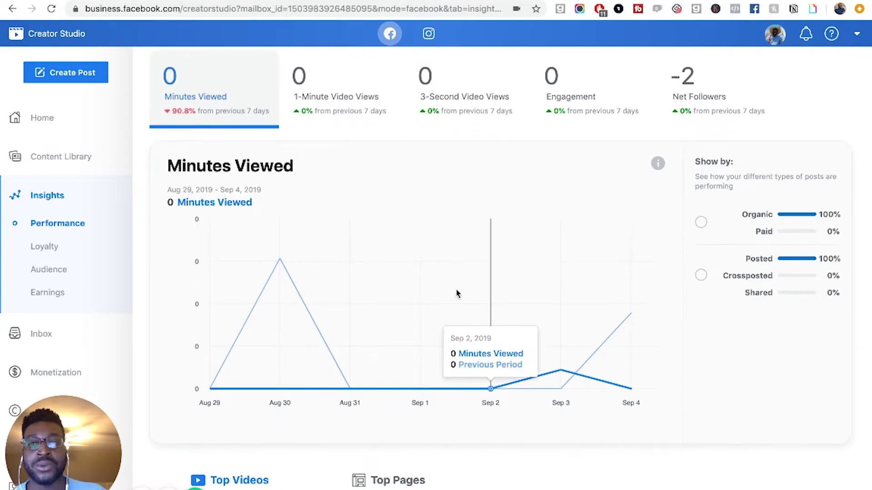
pyautogui.scroll(3, 457, 293)
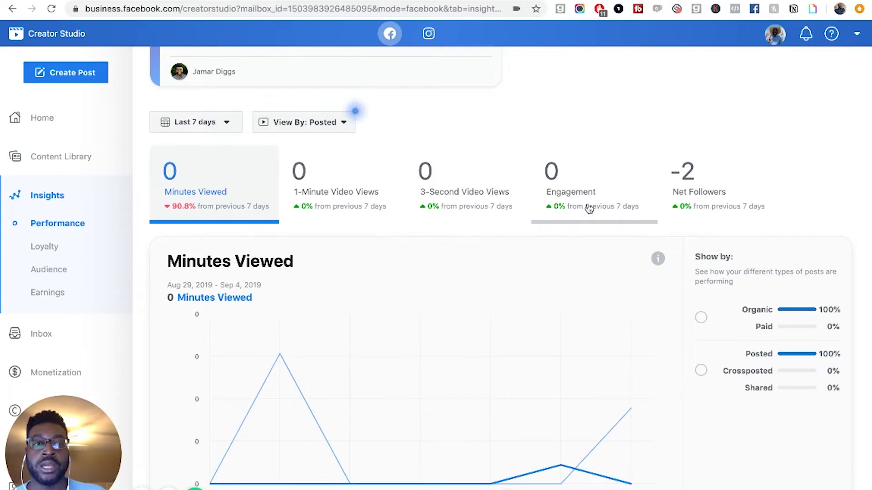
pyautogui.scroll(-3, 565, 321)
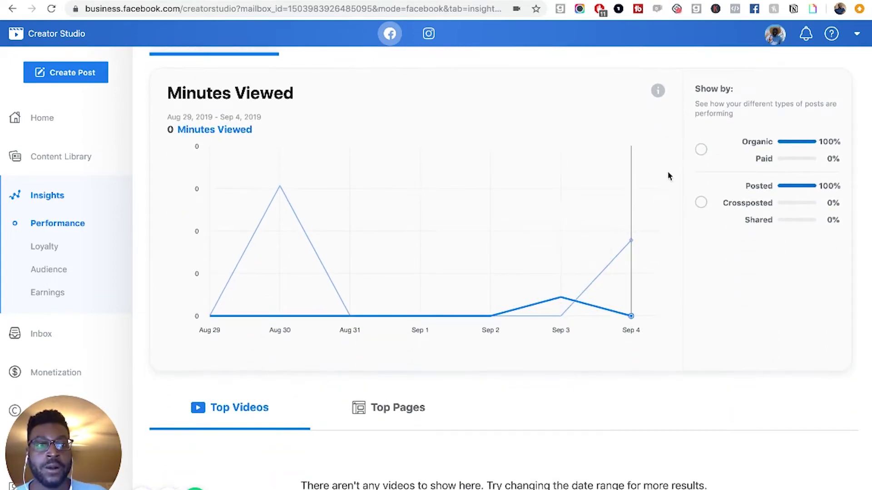
# Break the minutes-viewed chart down by organic/paid, then by posted, crossposted and shared.
pyautogui.click(701, 152)
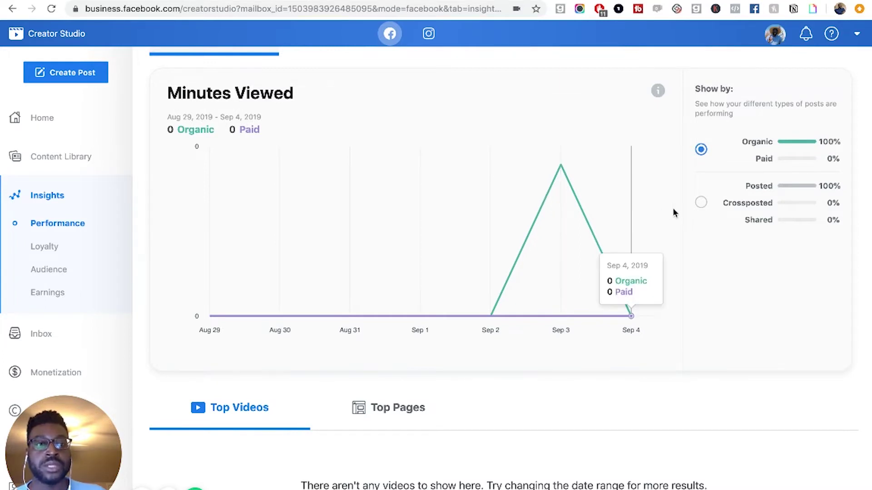
pyautogui.click(701, 202)
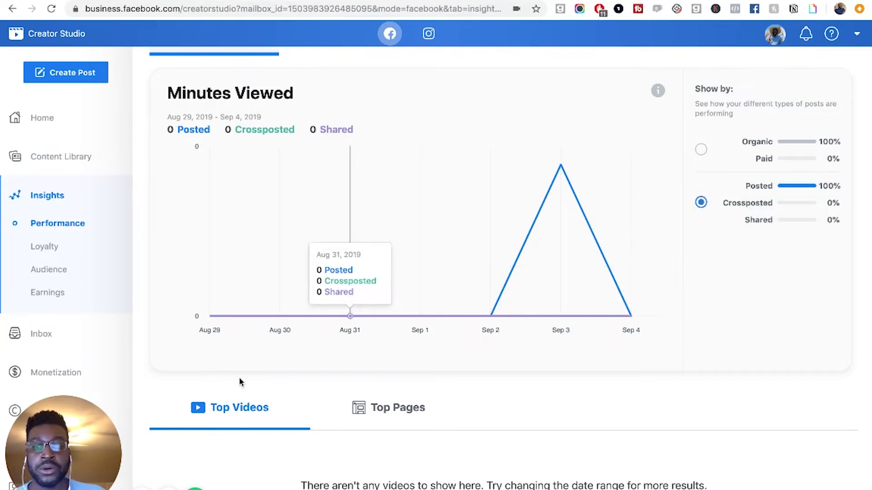
pyautogui.scroll(-2, 239, 377)
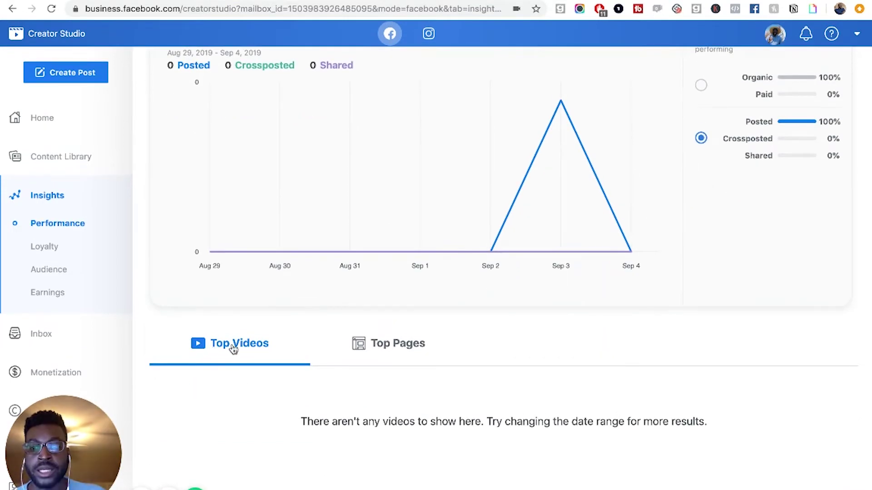
# Show the Top Pages table instead of top videos, then open Loyalty insights.
pyautogui.click(389, 347)
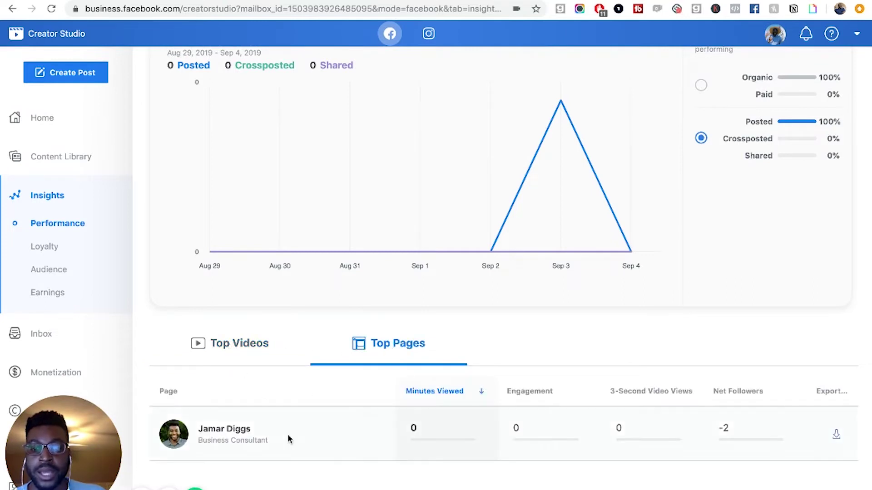
pyautogui.scroll(-1, 288, 437)
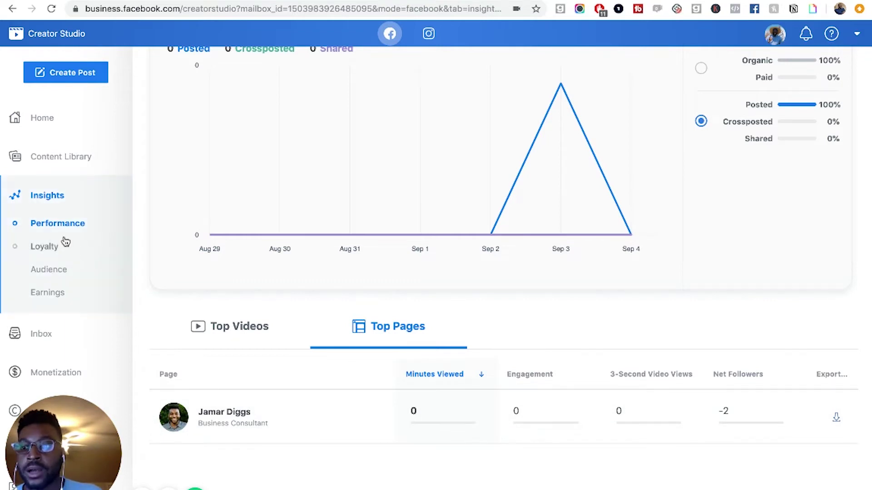
pyautogui.click(46, 252)
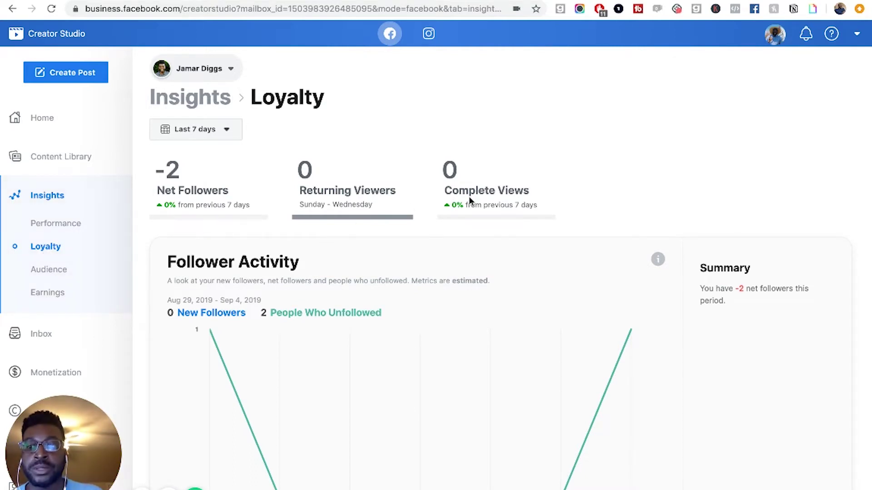
pyautogui.moveTo(539, 355)
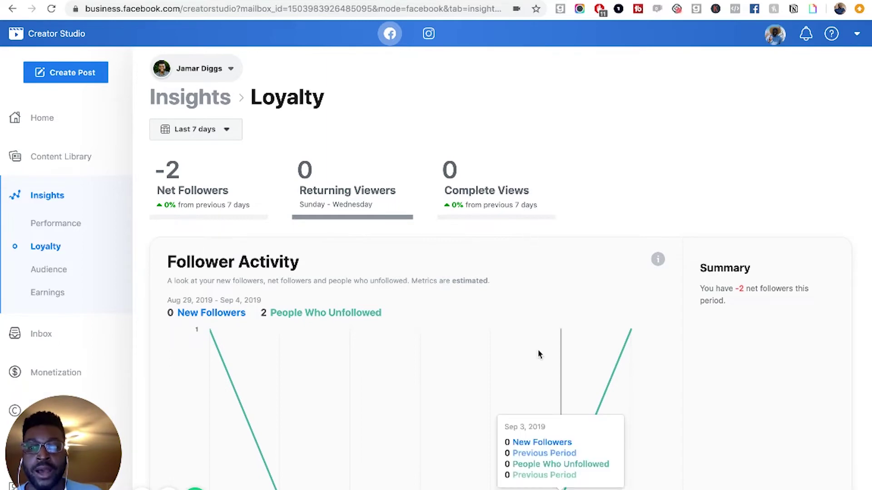
pyautogui.scroll(-5, 539, 355)
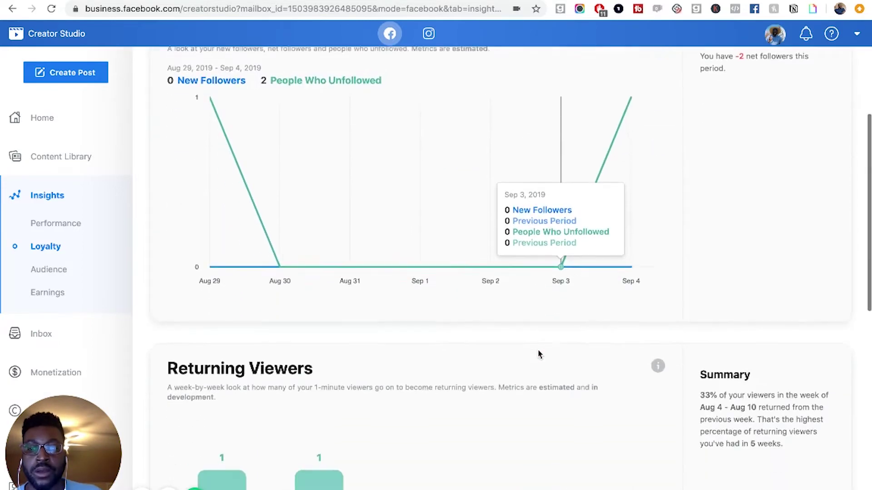
pyautogui.scroll(3, 539, 355)
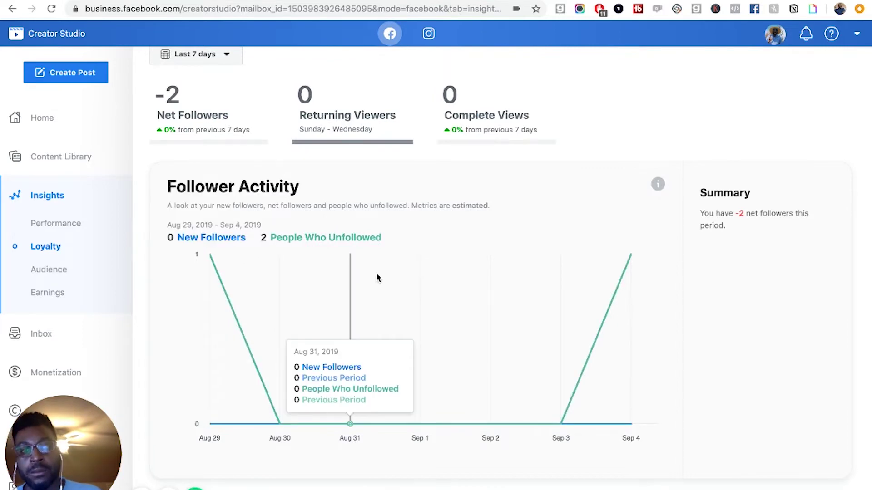
pyautogui.scroll(-9, 499, 331)
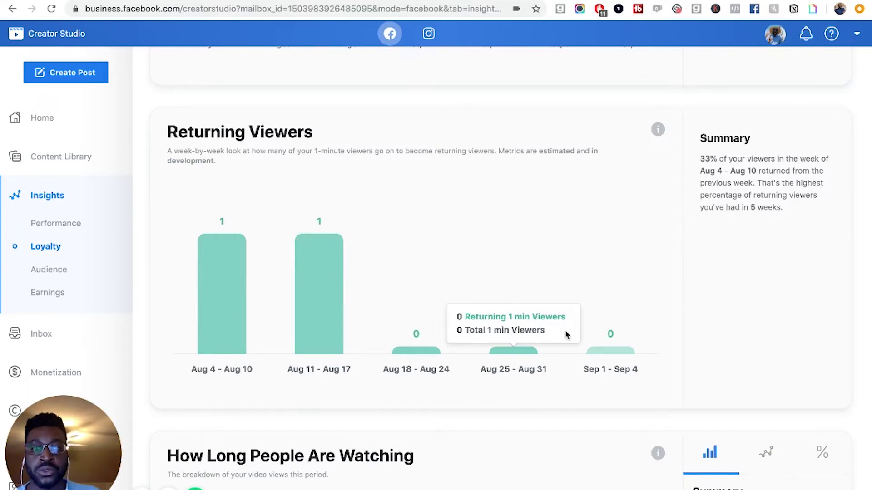
pyautogui.scroll(-6, 570, 336)
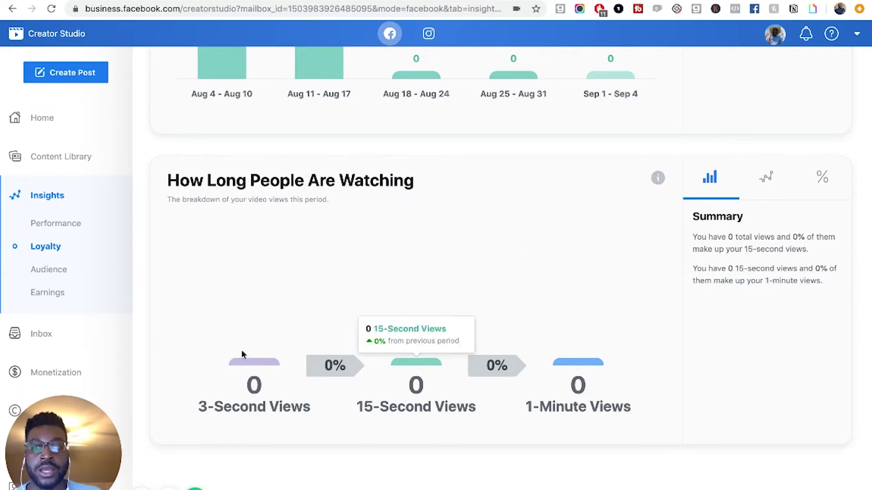
# Show watch time as a daily trends line chart in view-rate percentages.
pyautogui.click(772, 183)
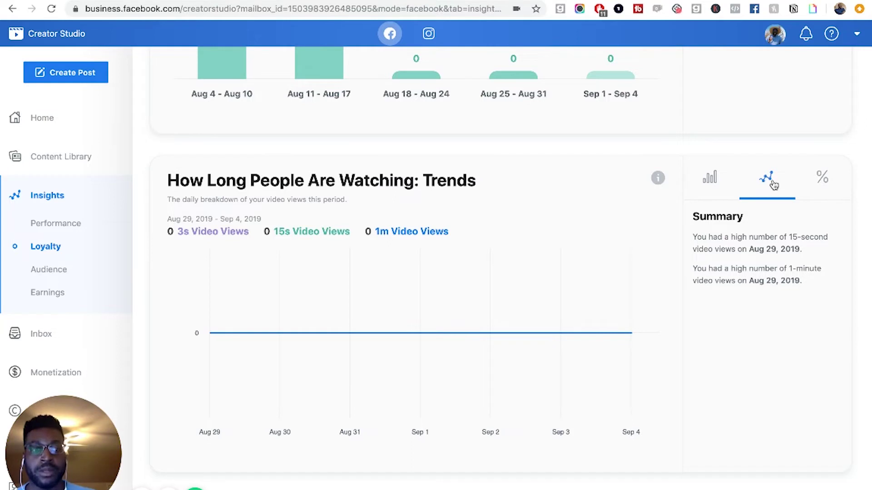
pyautogui.click(823, 187)
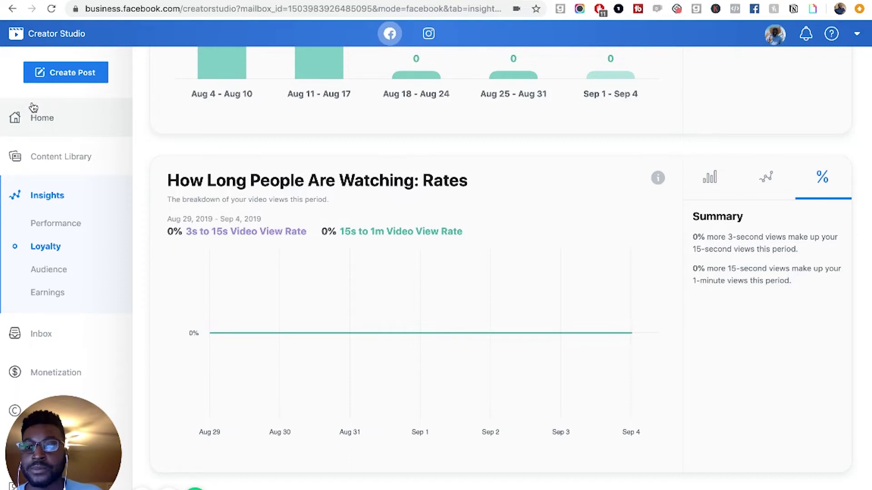
# Open Audience insights for the business consultant page and scroll through its cards.
pyautogui.click(51, 273)
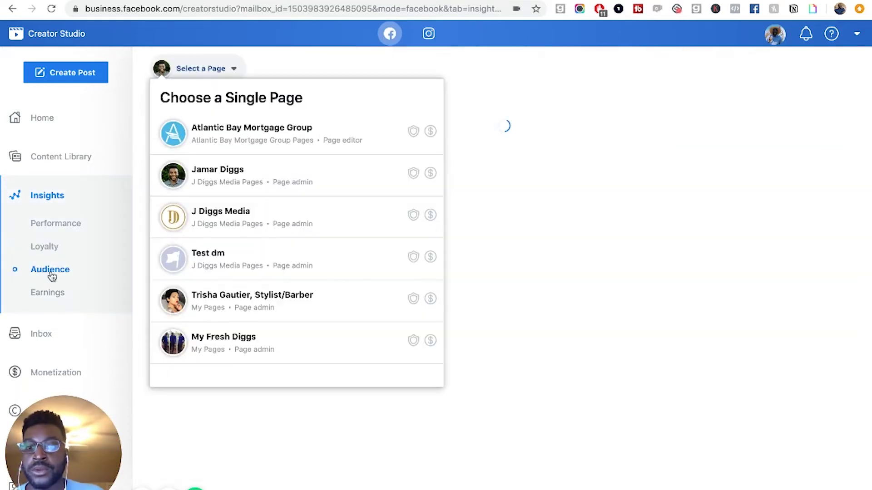
pyautogui.click(232, 178)
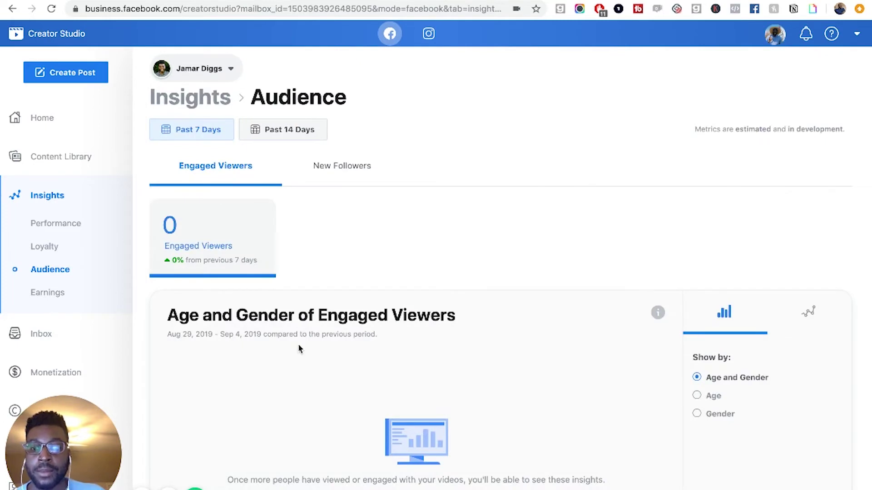
pyautogui.scroll(-1, 298, 349)
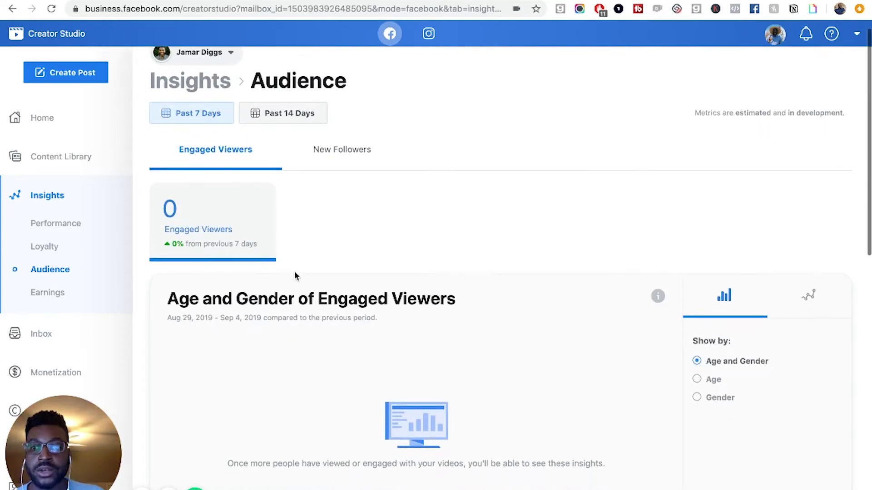
pyautogui.scroll(-3, 336, 411)
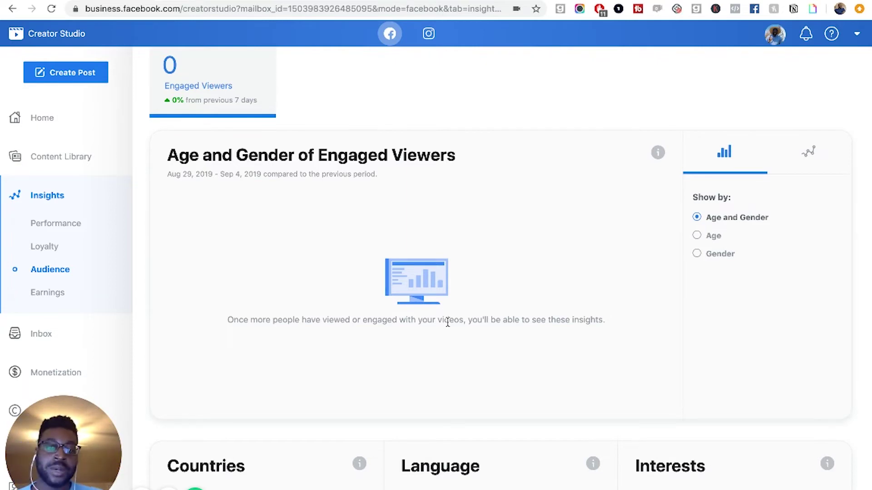
pyautogui.scroll(-5, 497, 470)
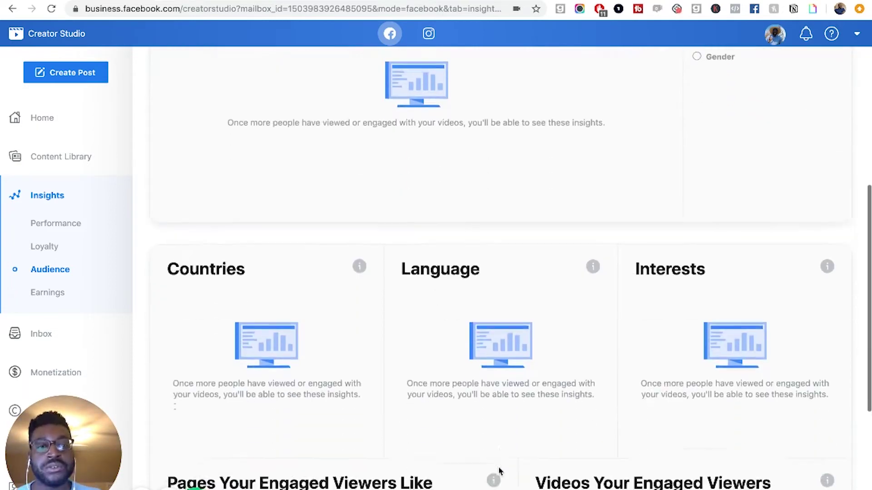
pyautogui.moveTo(499, 472)
pyautogui.scroll(-1, 499, 472)
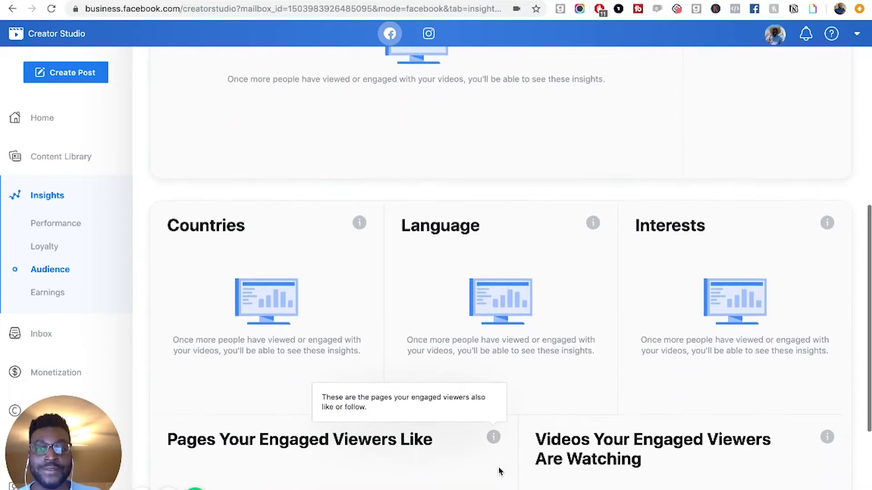
pyautogui.scroll(6, 579, 373)
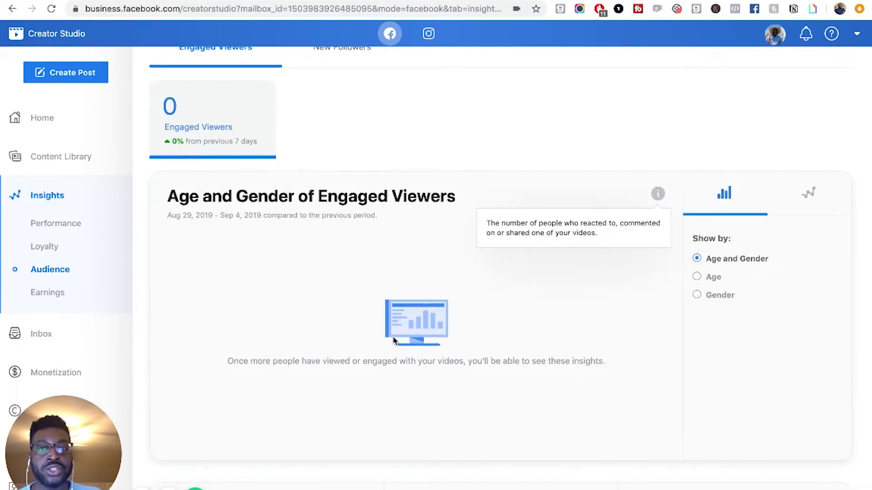
# Switch the Age and Gender card to trends, then open Earnings insights.
pyautogui.scroll(-7, 414, 427)
pyautogui.scroll(-3, 414, 431)
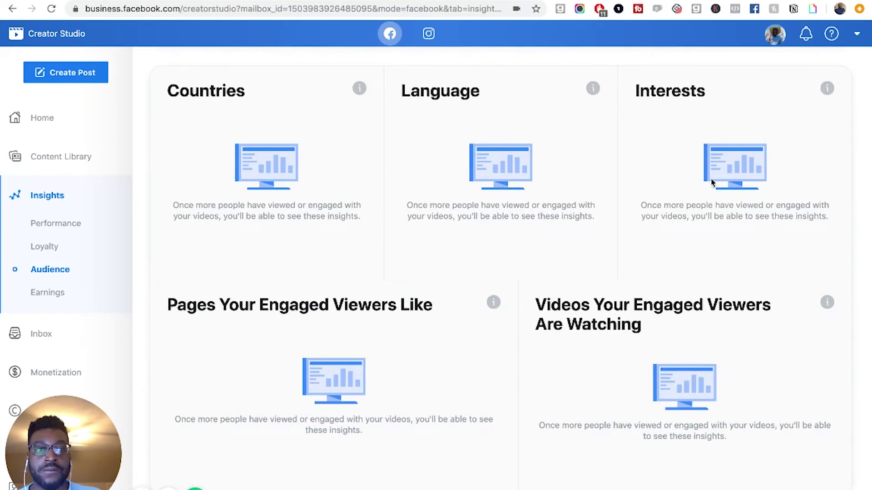
pyautogui.scroll(-1, 451, 386)
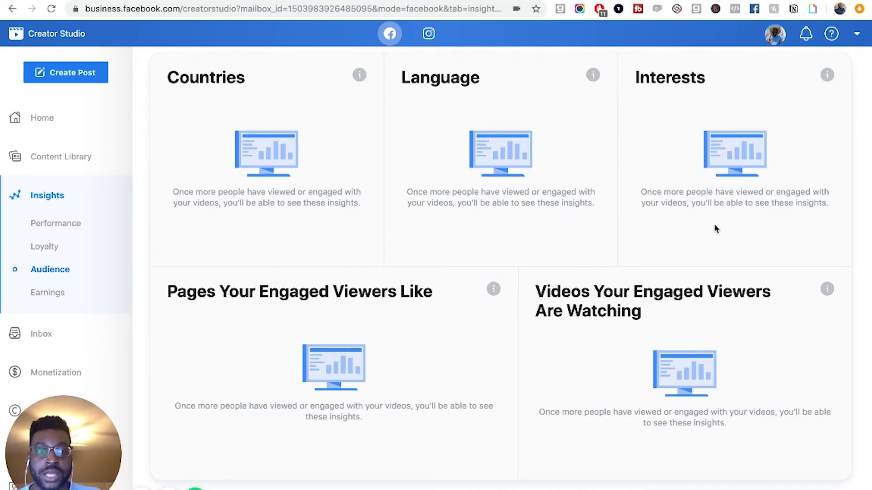
pyautogui.scroll(-2, 576, 369)
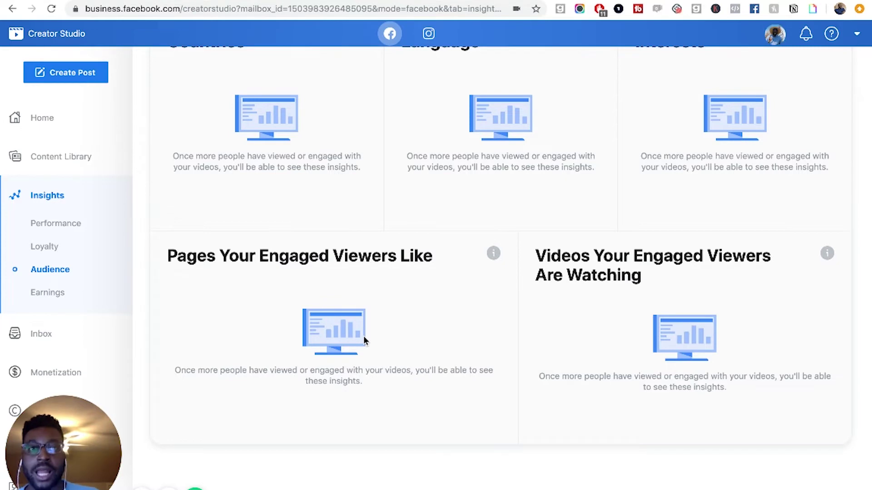
pyautogui.scroll(8, 364, 340)
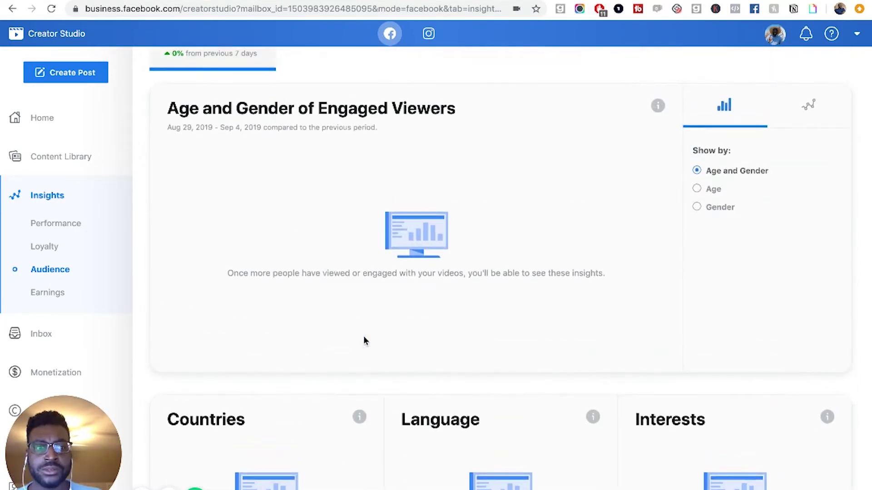
pyautogui.scroll(2, 571, 235)
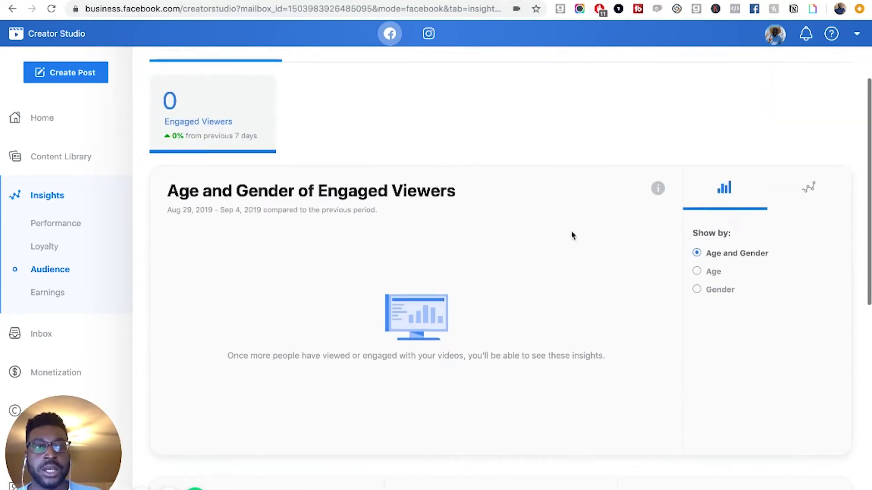
pyautogui.click(807, 193)
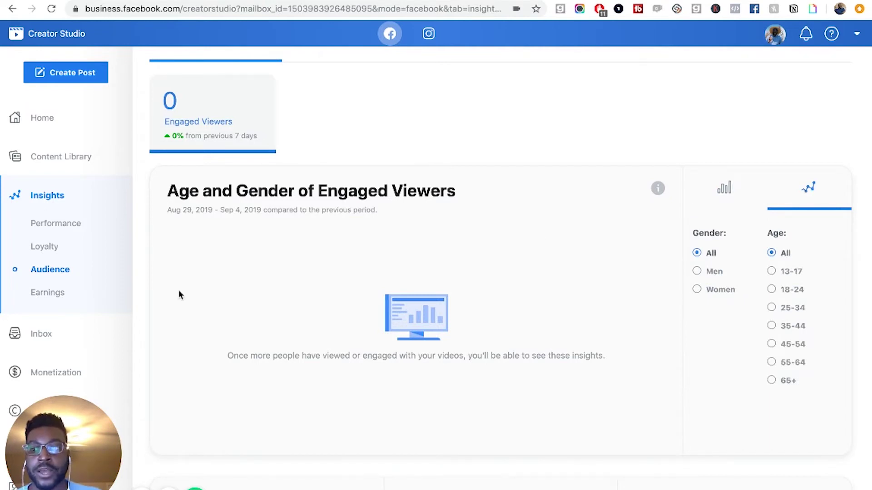
pyautogui.click(62, 293)
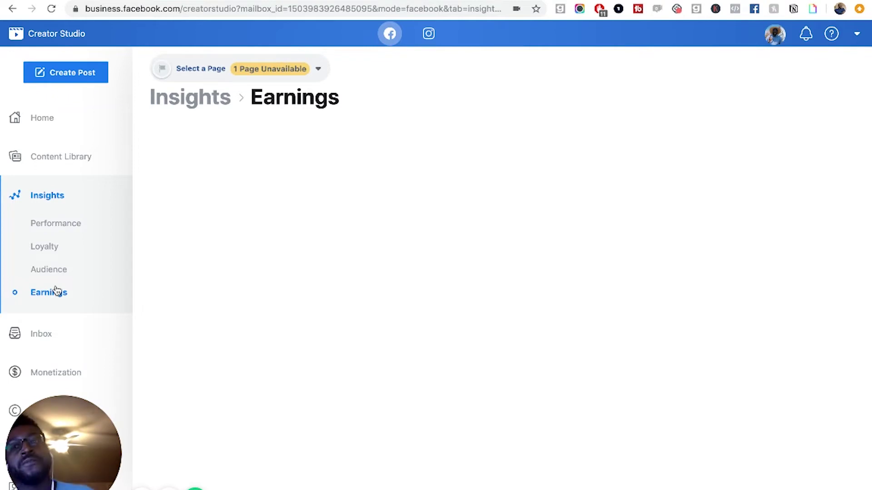
# Go to the Inbox, showing an empty Messenger tab and 20+ comments.
pyautogui.scroll(-1, 56, 291)
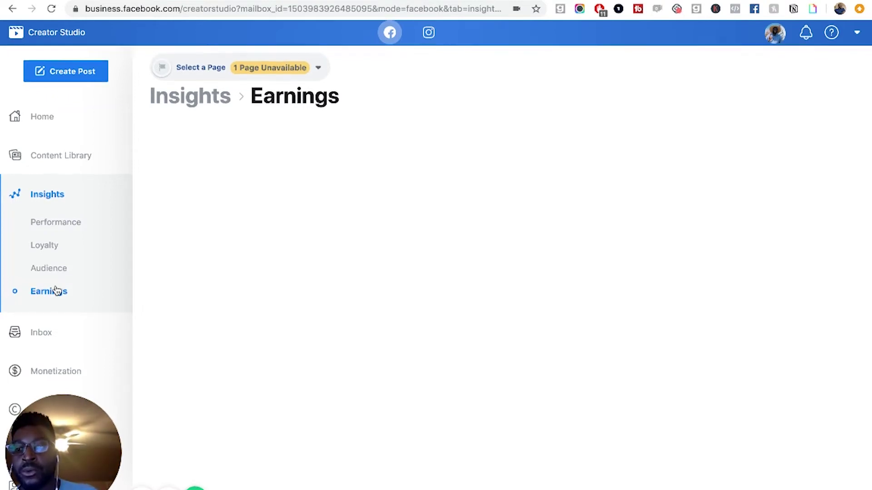
pyautogui.scroll(1, 57, 291)
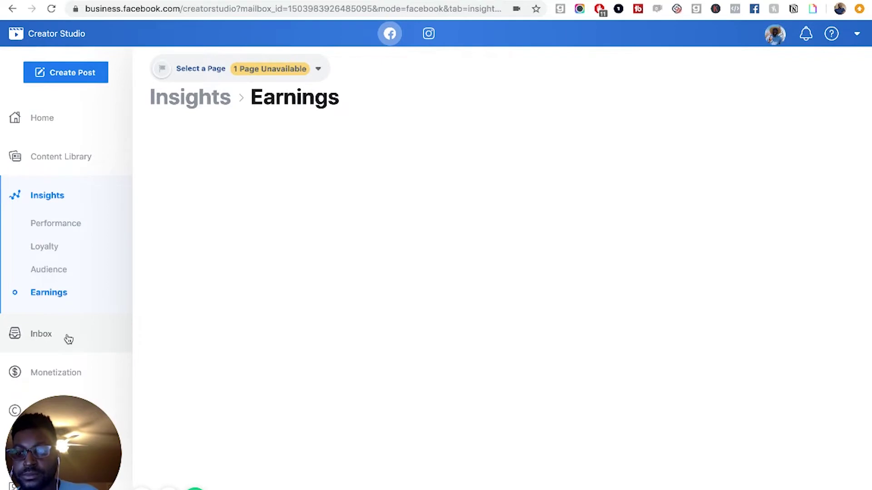
pyautogui.click(69, 337)
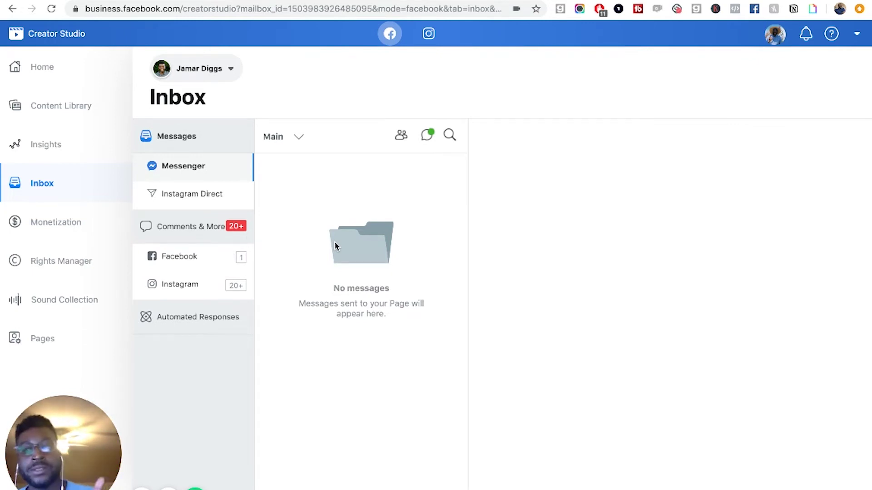
# Check Monetization Policy Issues for violations, then open Payout Settings.
pyautogui.click(68, 227)
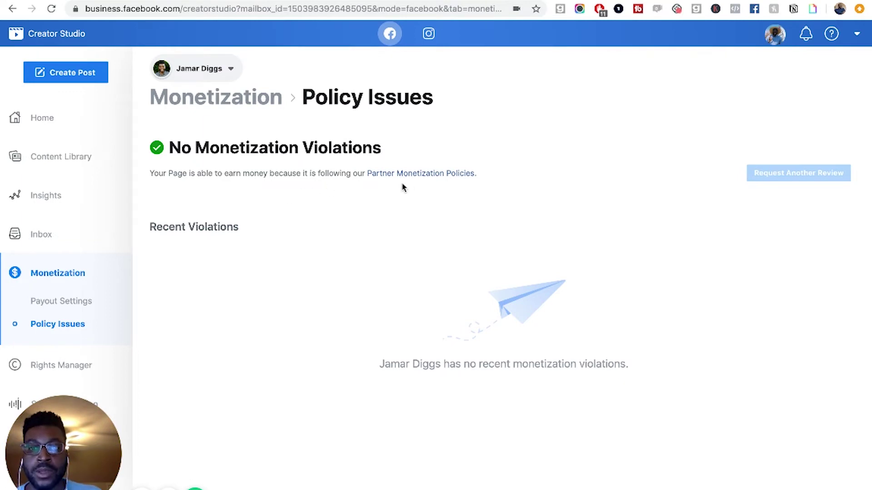
pyautogui.click(68, 308)
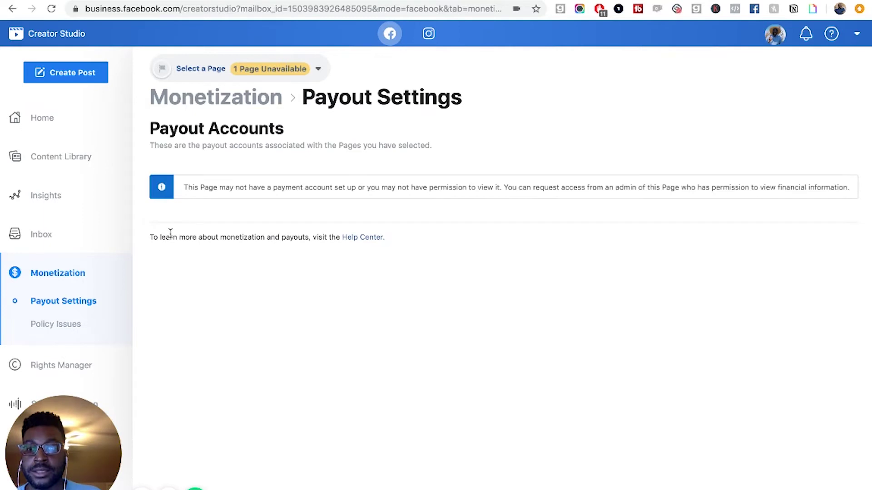
# Confirm a Page in the Payout Settings page list, then go to Rights Manager.
pyautogui.click(304, 74)
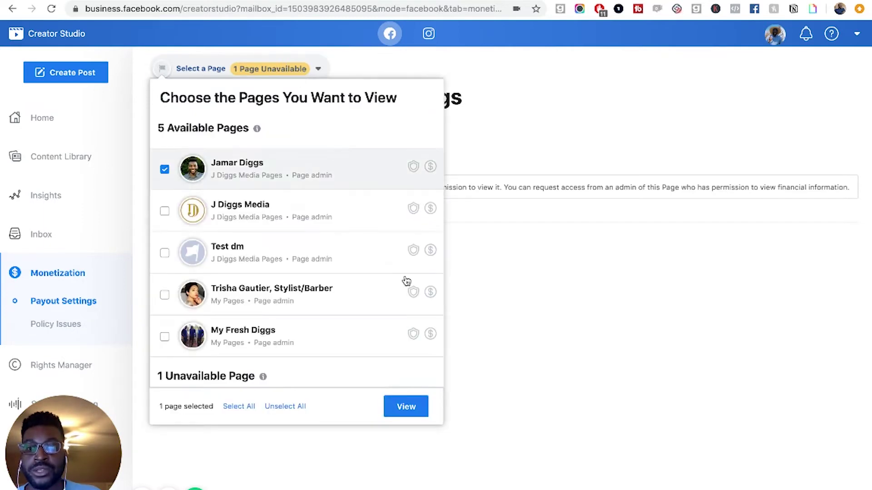
pyautogui.click(406, 407)
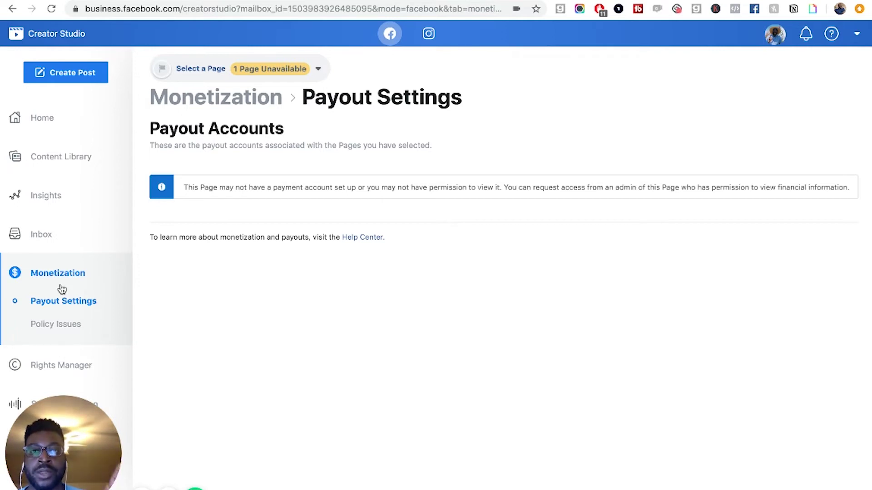
pyautogui.click(61, 370)
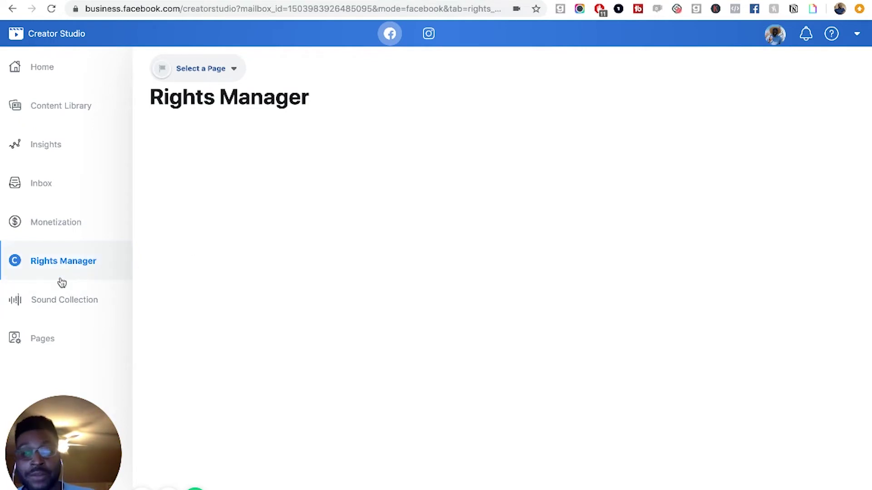
# Browse the Sound Collection tracks, then list managed Pages showing 536 followers and Page admin role.
pyautogui.click(58, 303)
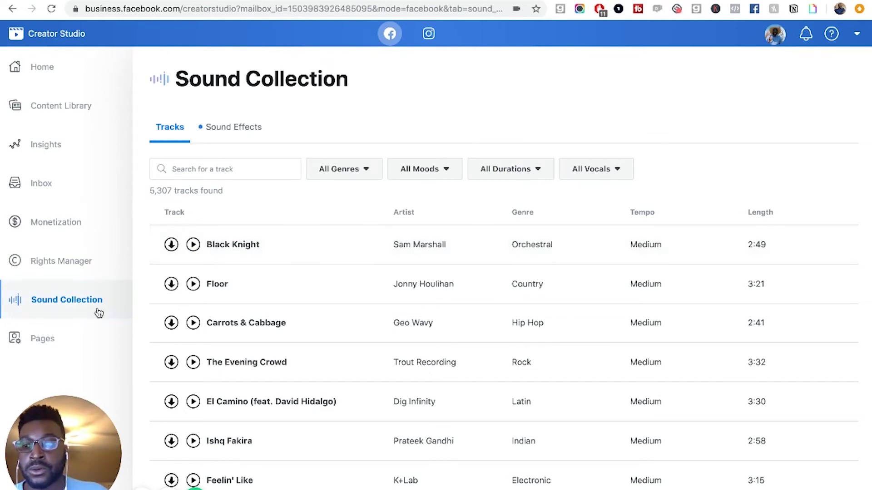
pyautogui.click(70, 348)
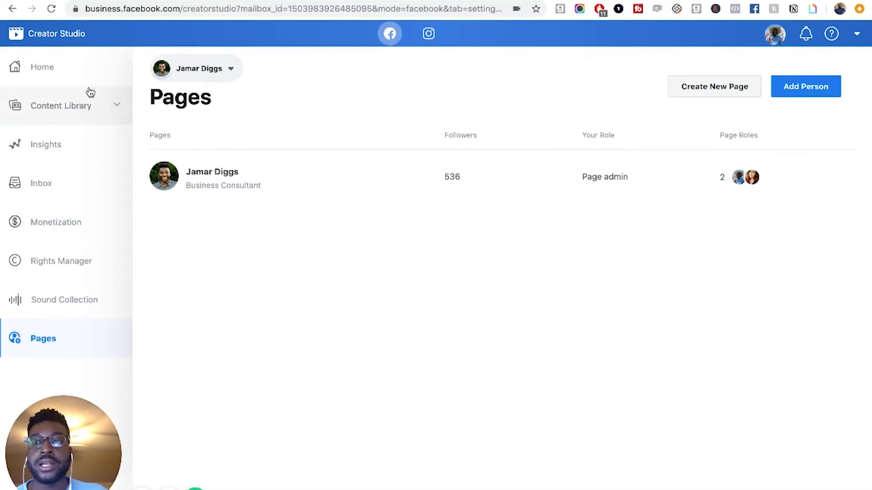
# Switch Creator Studio to Instagram, listing published posts with likes and comments.
pyautogui.click(429, 35)
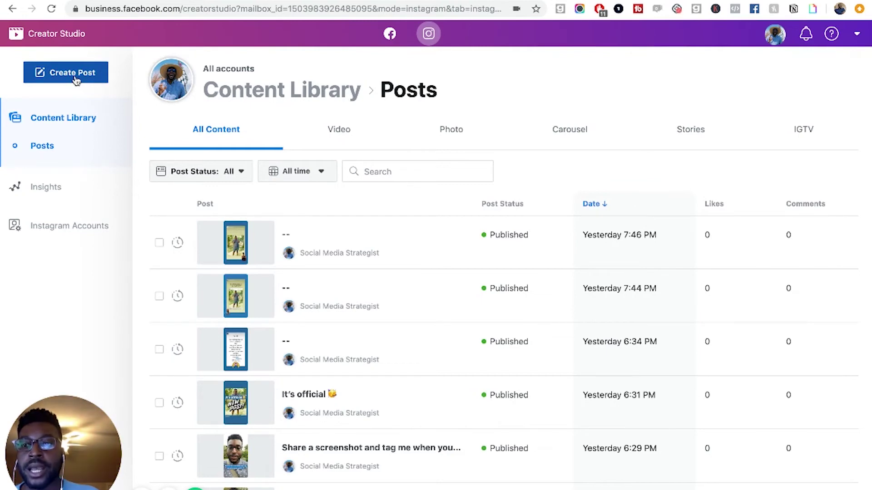
# Look over the Instagram post creation options, then filter the library to Video and Photo posts.
pyautogui.click(75, 78)
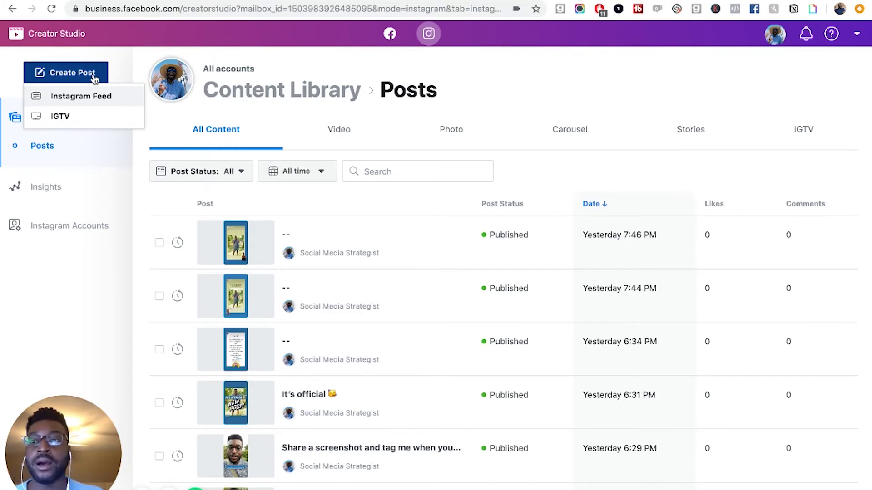
pyautogui.click(121, 69)
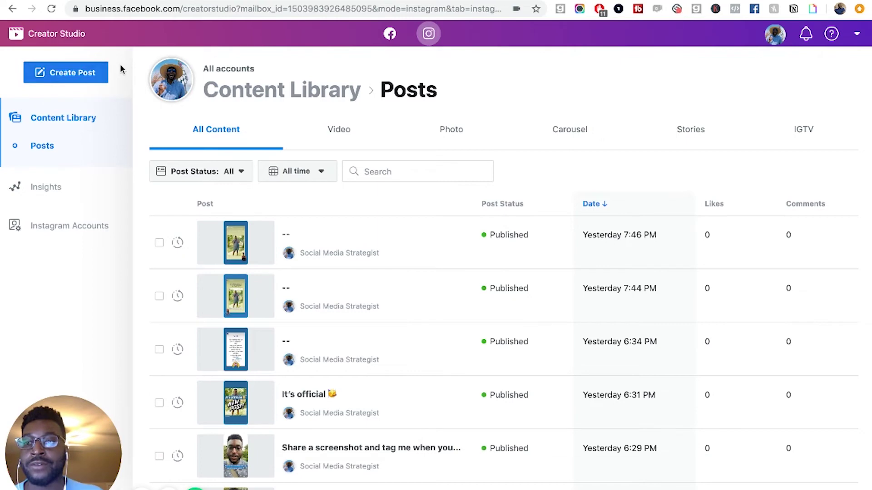
pyautogui.click(342, 138)
pyautogui.click(470, 142)
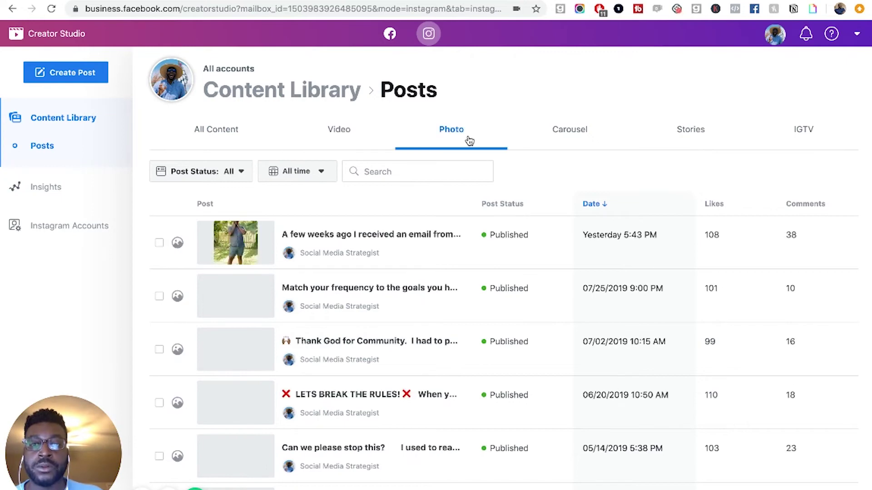
# Cycle the post filter through Carousel, Stories and IGTV, and dismiss the All time date presets.
pyautogui.click(571, 141)
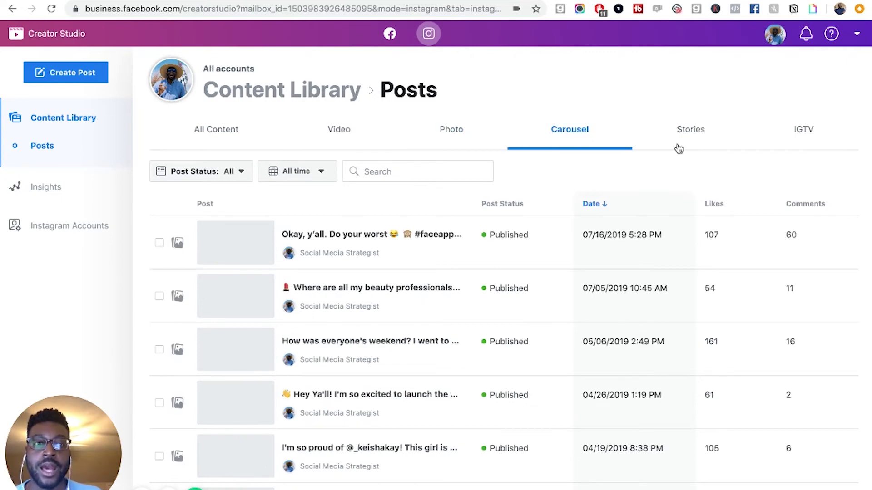
pyautogui.click(697, 138)
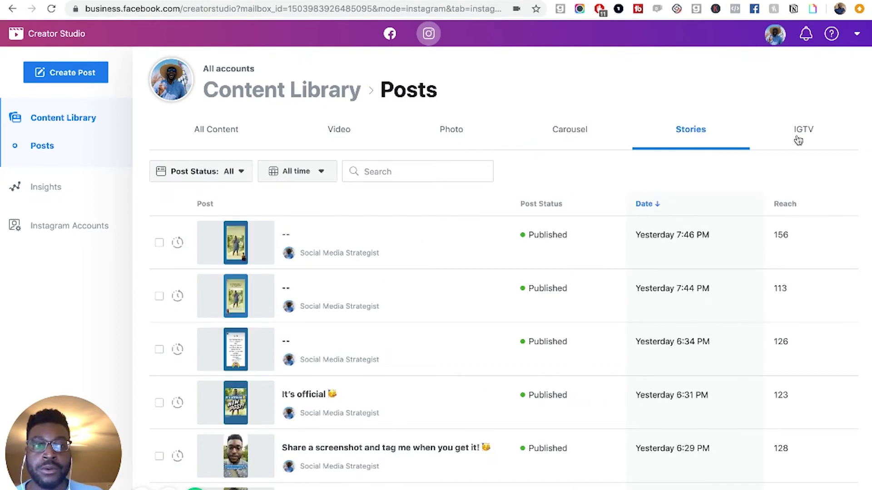
pyautogui.click(812, 139)
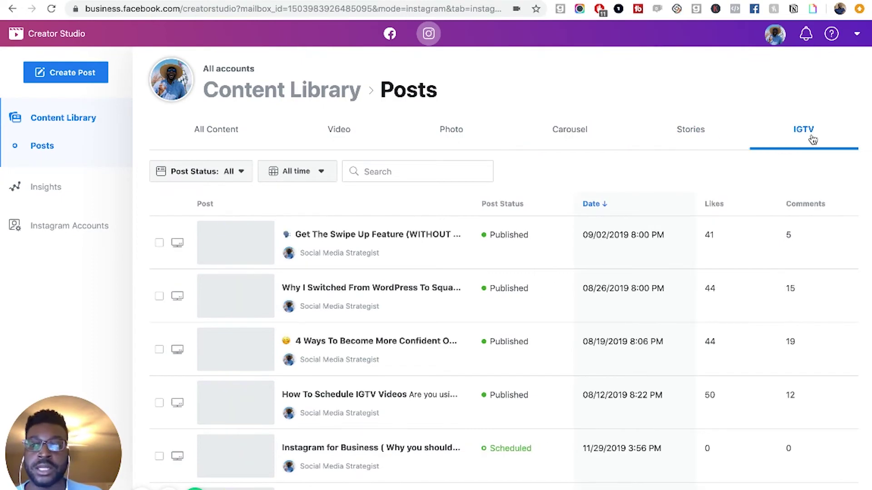
pyautogui.click(321, 181)
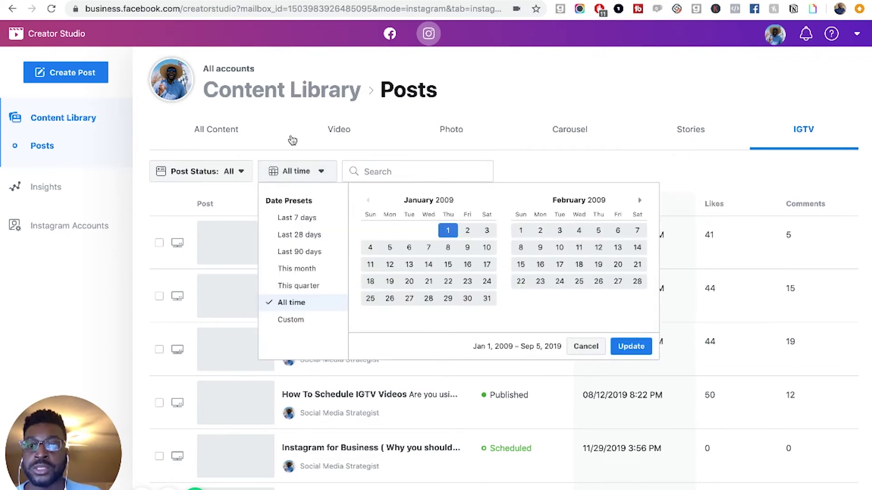
pyautogui.click(50, 271)
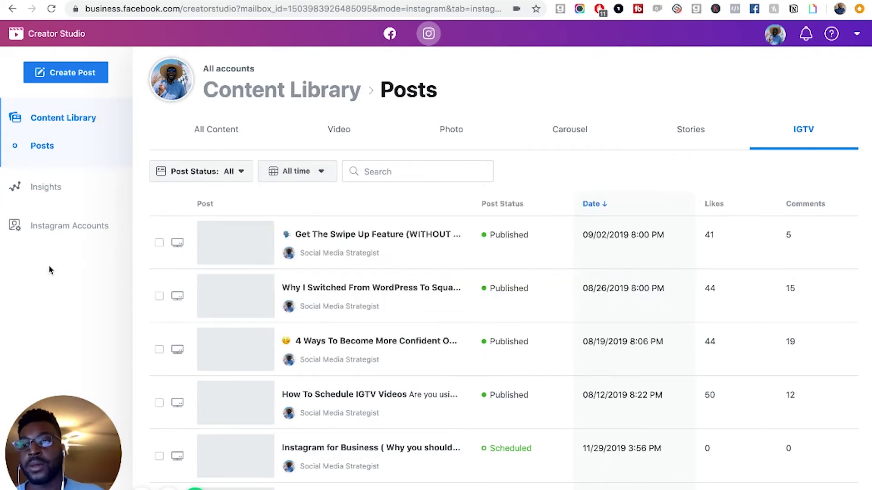
# Open Instagram Insights Activity and choose the single linked account.
pyautogui.click(59, 188)
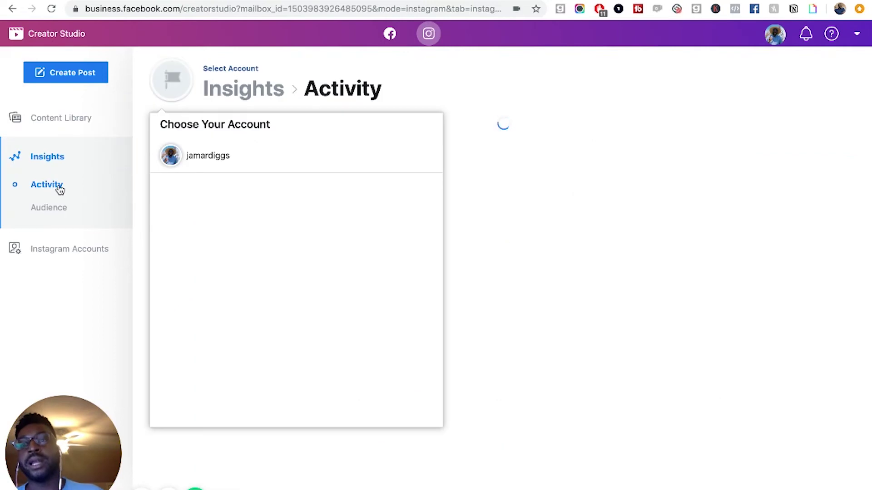
pyautogui.click(230, 158)
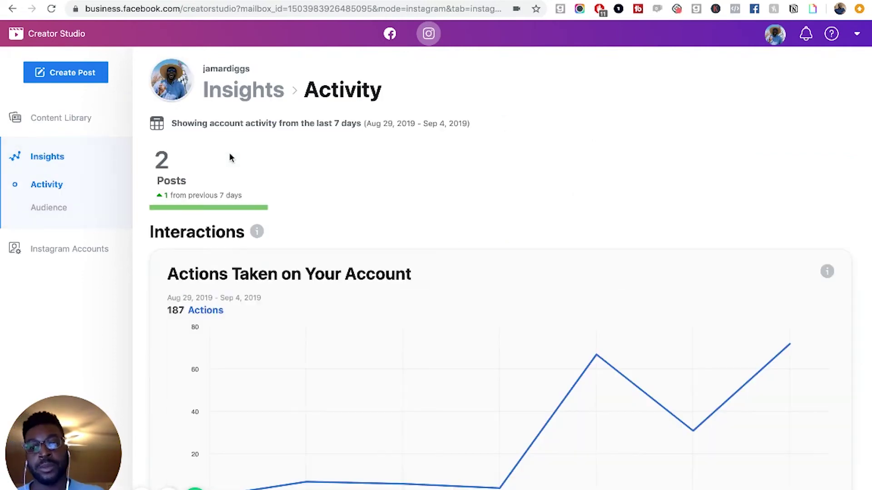
pyautogui.moveTo(436, 360)
pyautogui.scroll(-3, 436, 360)
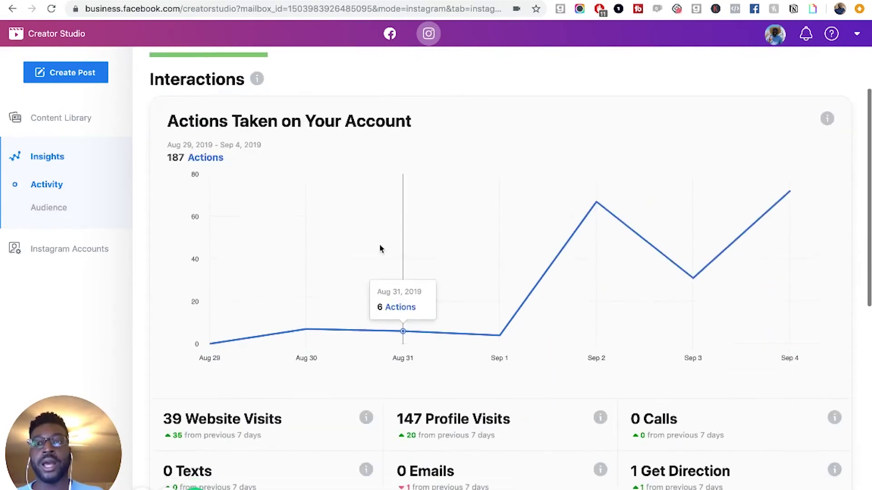
pyautogui.scroll(2, 381, 249)
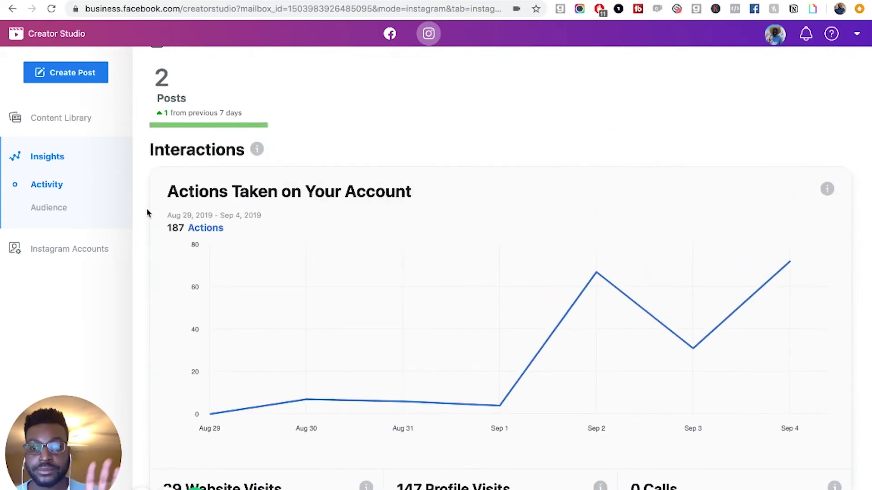
# Scroll through the last-7-days charts: 187 actions, 147 profile visits, 656 accounts reached.
pyautogui.scroll(-4, 147, 213)
pyautogui.scroll(3, 146, 214)
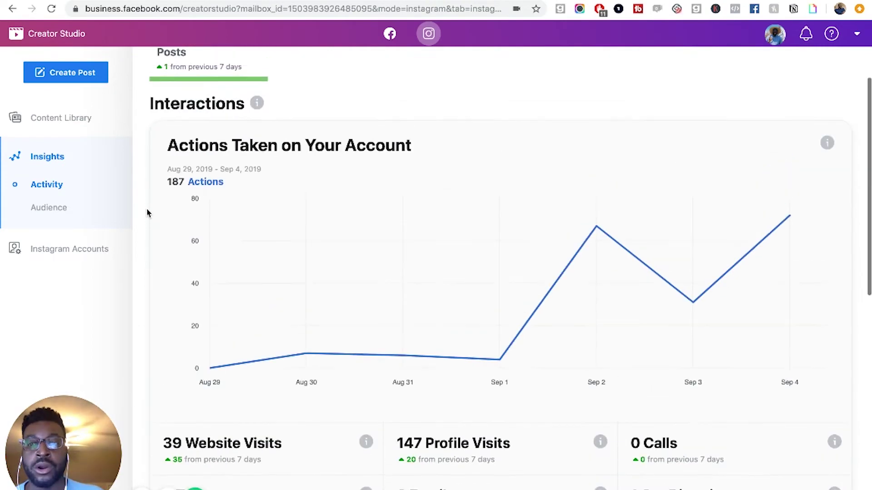
pyautogui.scroll(-5, 375, 361)
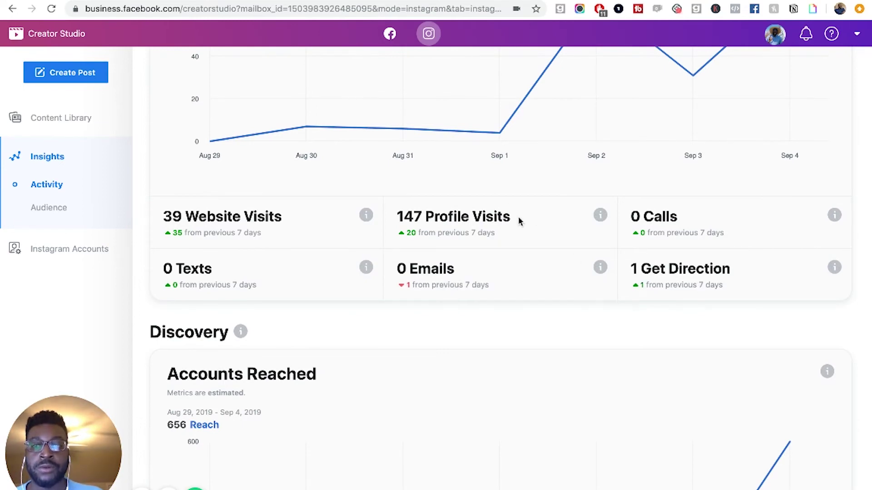
pyautogui.scroll(-3, 252, 354)
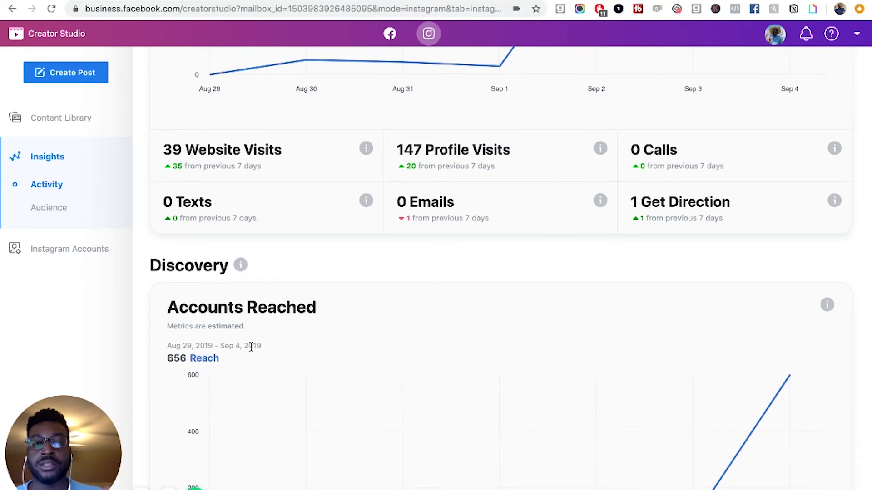
pyautogui.scroll(-5, 252, 348)
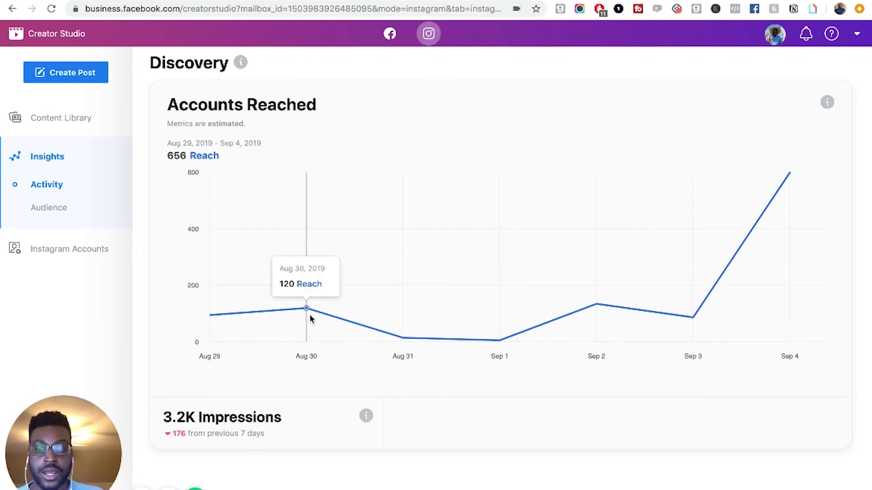
pyautogui.scroll(-1, 310, 314)
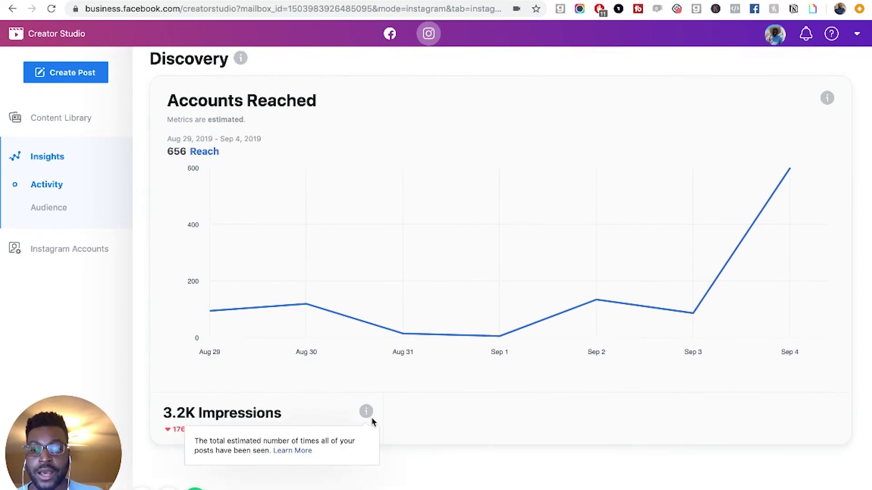
pyautogui.scroll(5, 370, 416)
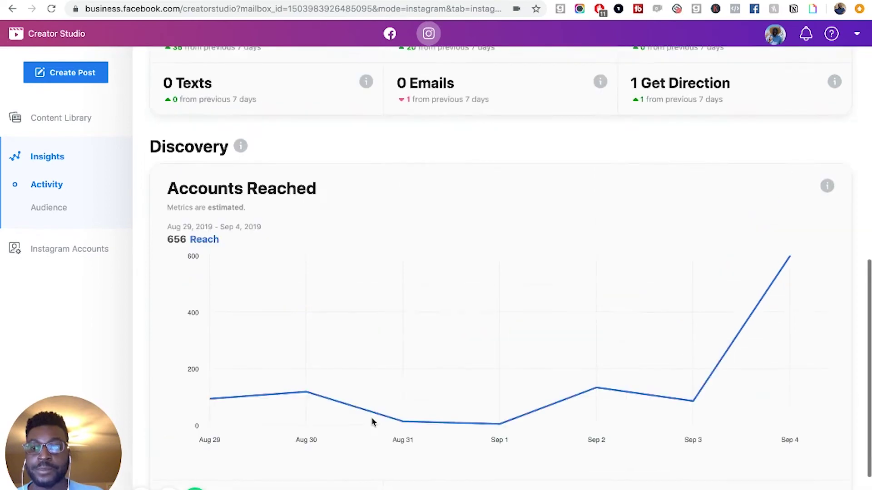
# Open Audience insights, show the follower breakdown by Age, and dismiss the battery notification.
pyautogui.click(40, 220)
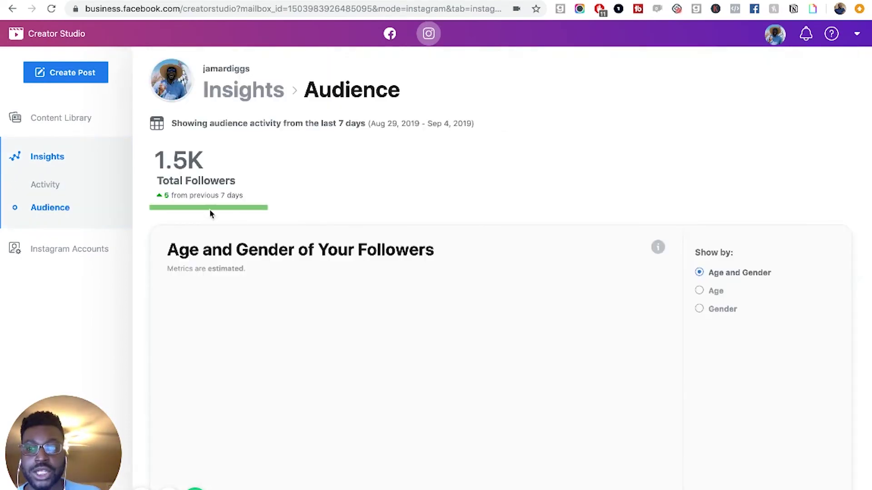
pyautogui.scroll(-3, 483, 356)
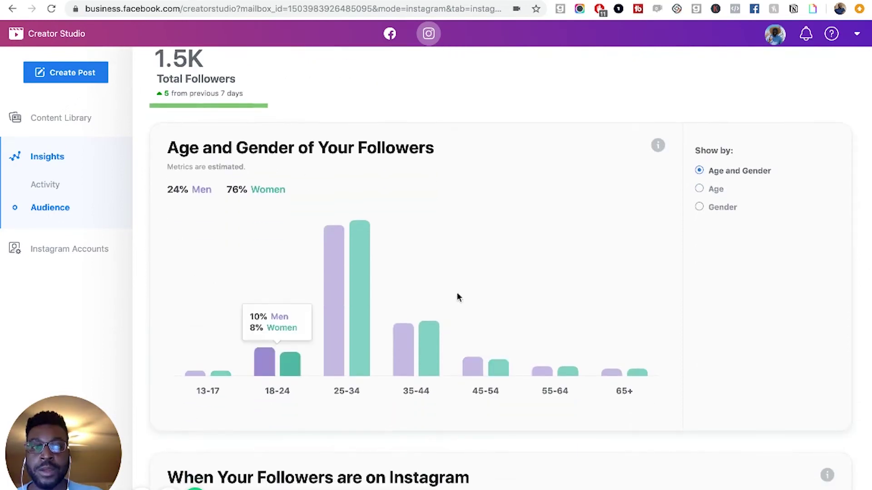
pyautogui.click(700, 189)
pyautogui.click(830, 15)
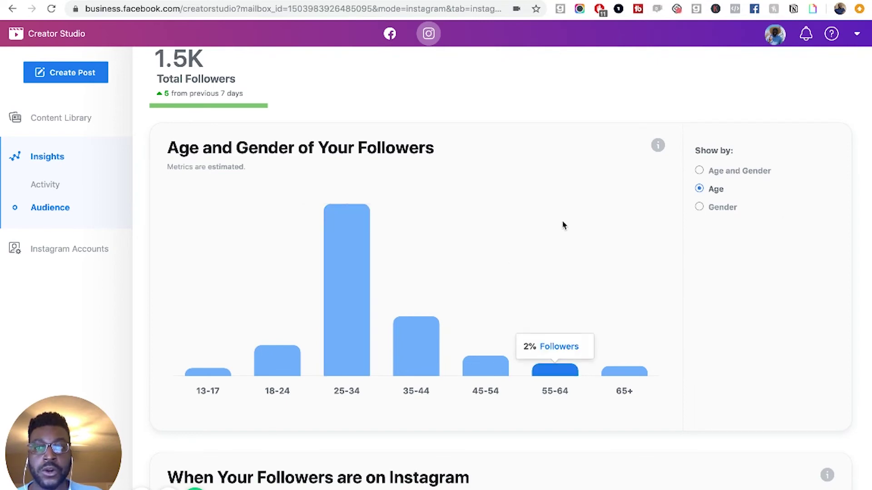
pyautogui.scroll(-5, 365, 430)
pyautogui.scroll(-4, 365, 430)
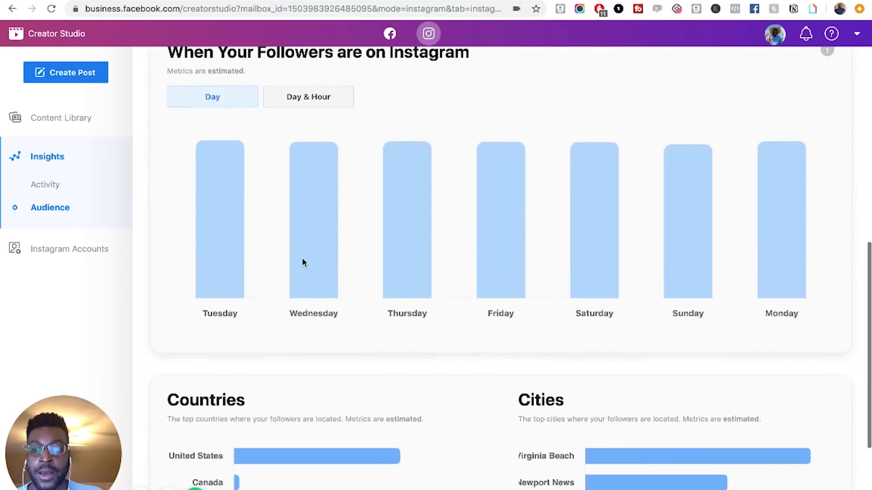
pyautogui.scroll(2, 302, 261)
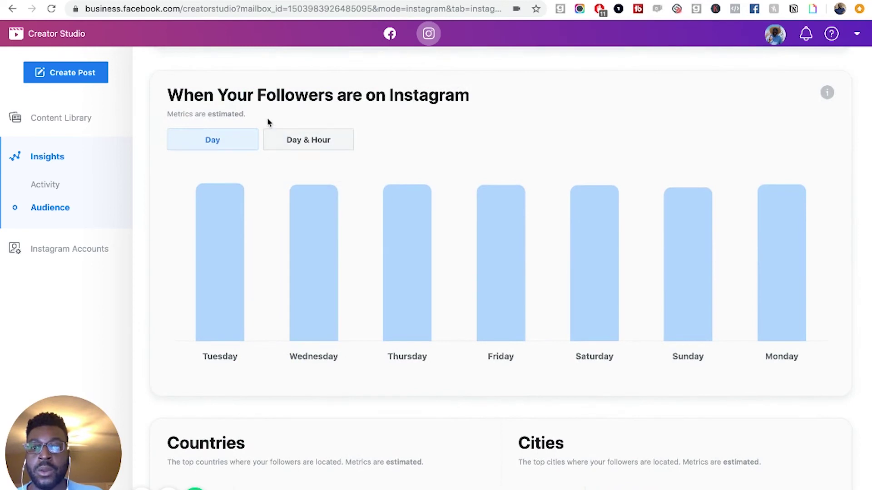
# Show when followers are on Instagram as a Day & Hour heatmap.
pyautogui.moveTo(207, 274)
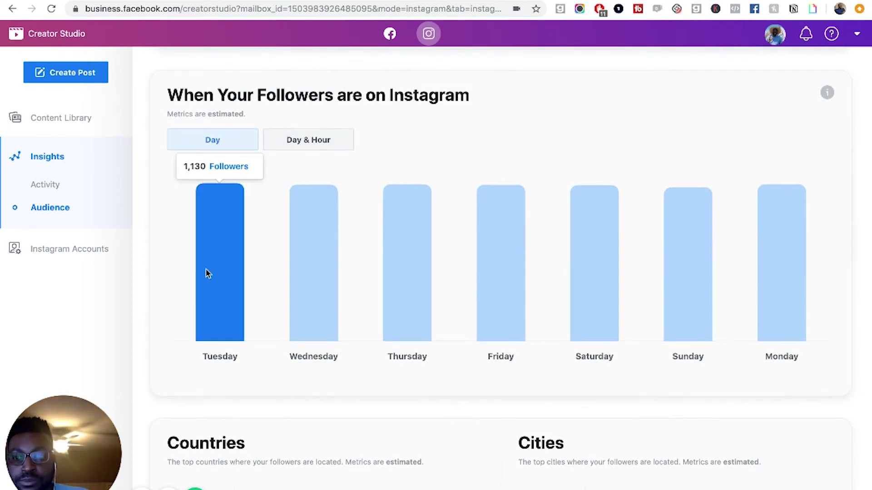
pyautogui.moveTo(320, 280)
pyautogui.moveTo(425, 276)
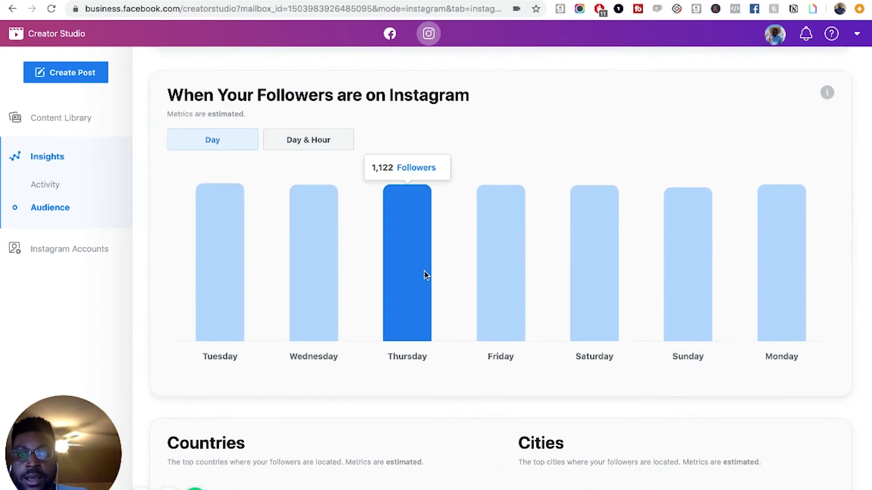
pyautogui.moveTo(486, 270)
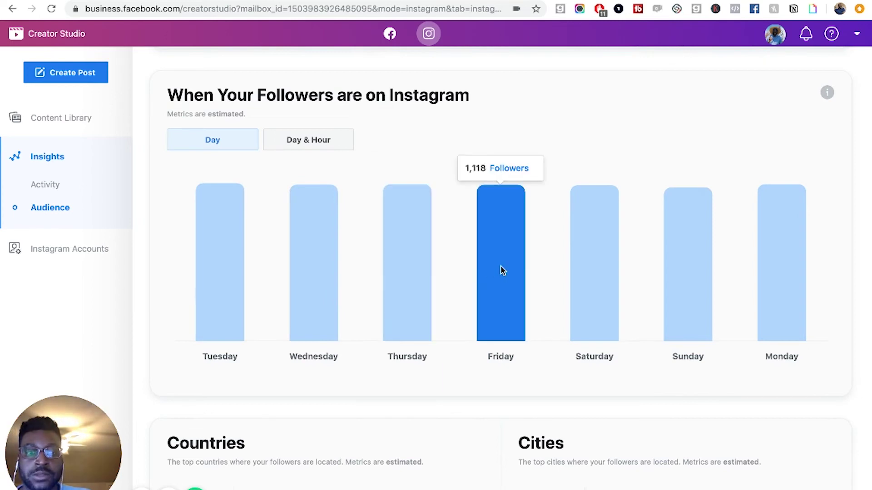
pyautogui.moveTo(584, 273)
pyautogui.moveTo(686, 275)
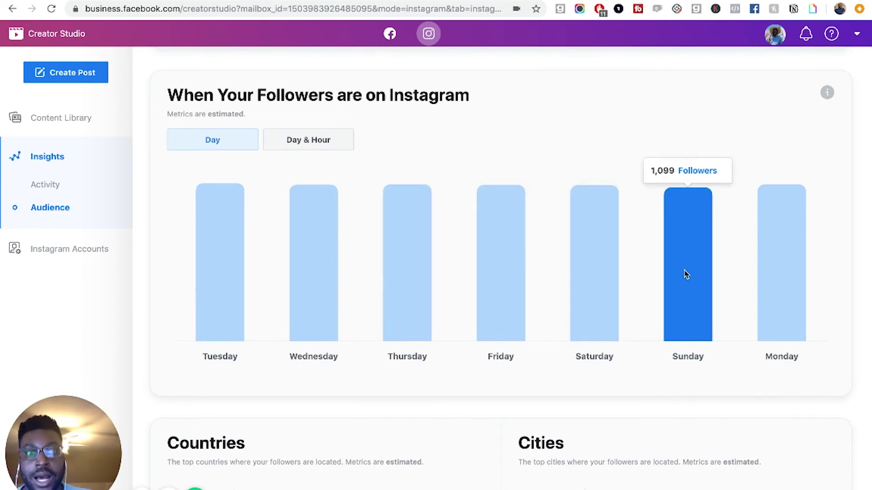
pyautogui.moveTo(780, 288)
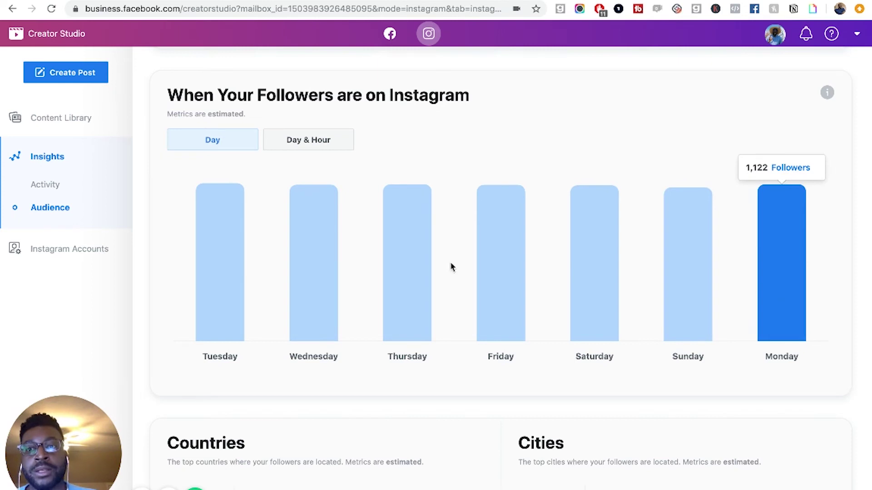
pyautogui.moveTo(386, 259)
pyautogui.click(323, 141)
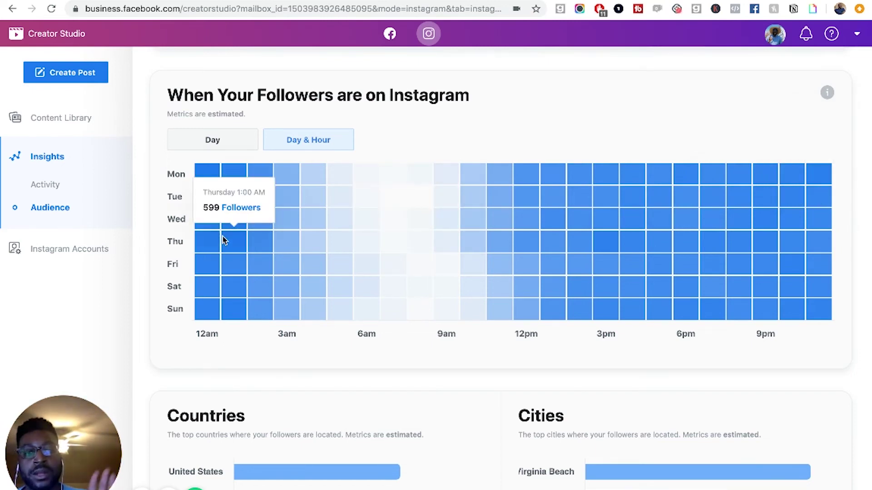
pyautogui.scroll(-4, 232, 335)
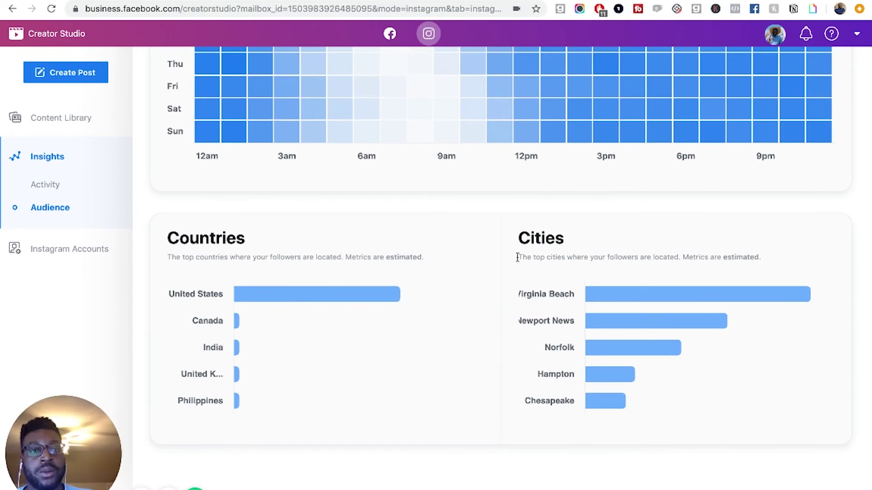
pyautogui.moveTo(270, 325)
pyautogui.scroll(15, 269, 324)
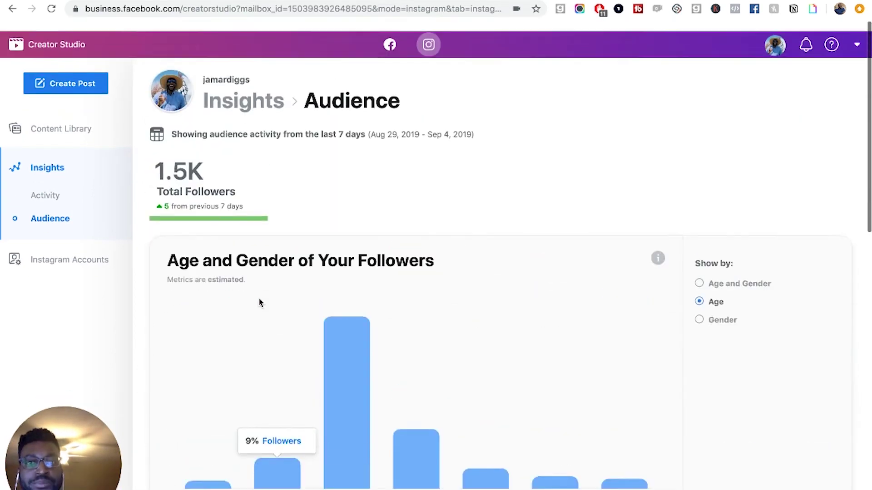
# Open Instagram Accounts to see the linked account with 1,527 followers.
pyautogui.click(66, 249)
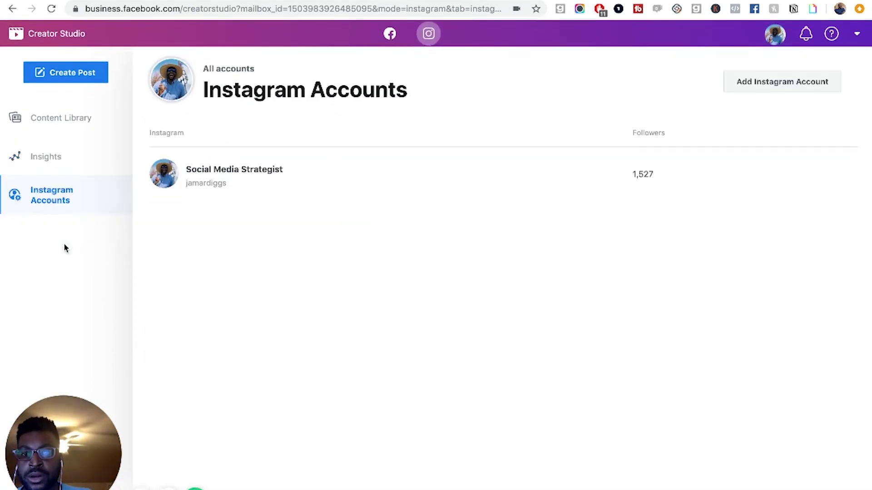
# Return to the Content Library Posts list of IGTV videos.
pyautogui.click(70, 126)
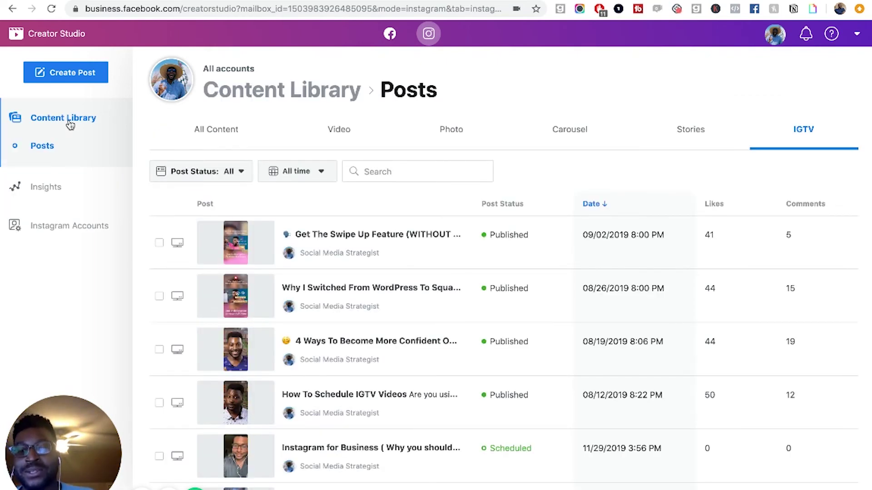